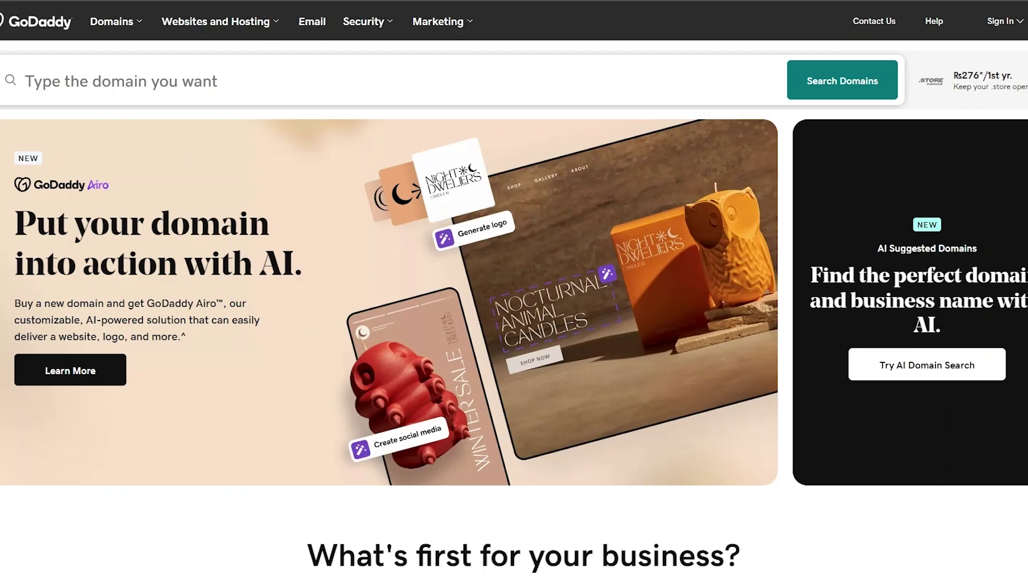
Browse the GoDaddy homepage's domain offers and select its domain search box
scroll(515, 289, "down", 8)
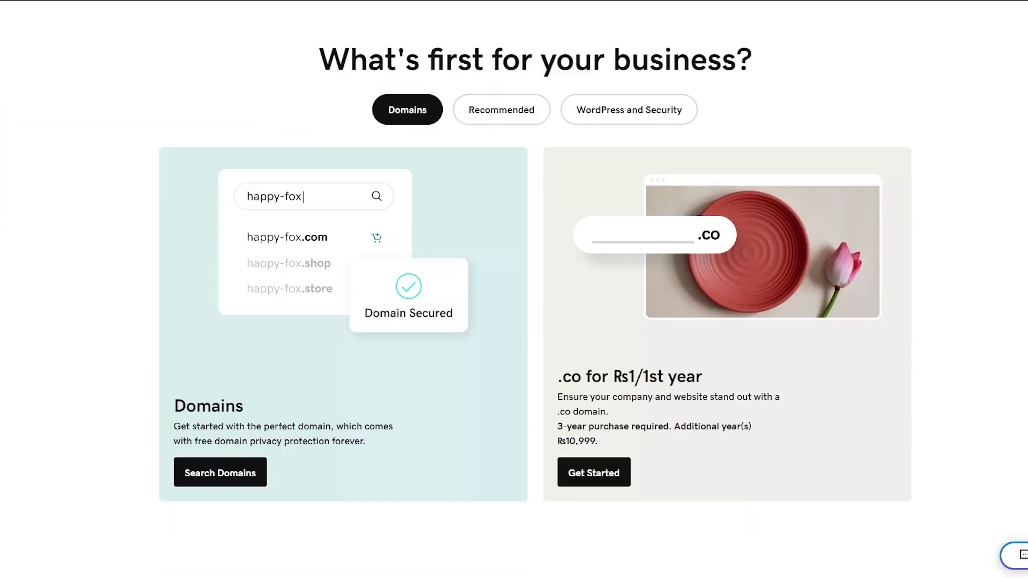
scroll(514, 289, "down", 3)
scroll(514, 289, "up", 6)
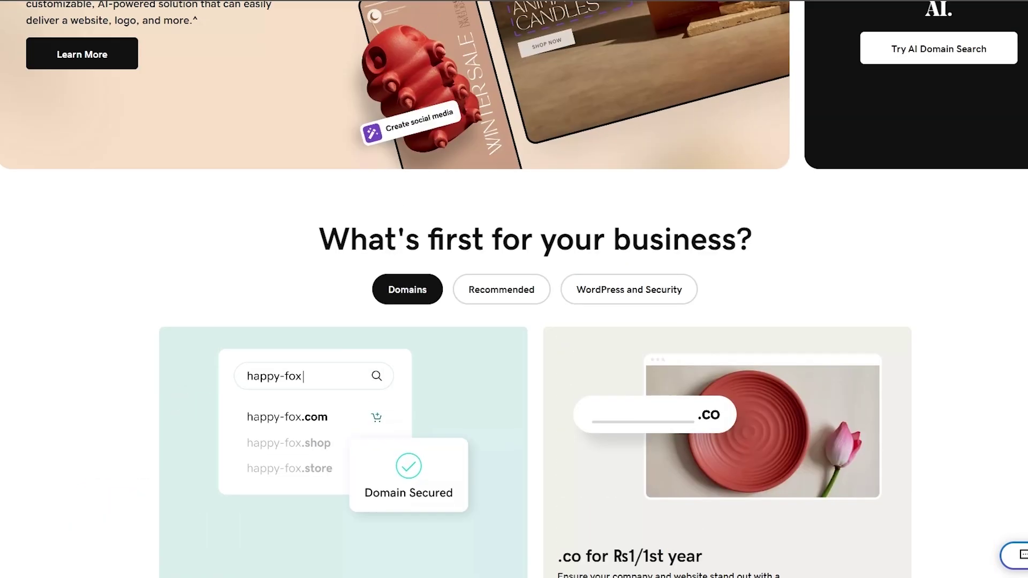
scroll(514, 289, "up", 5)
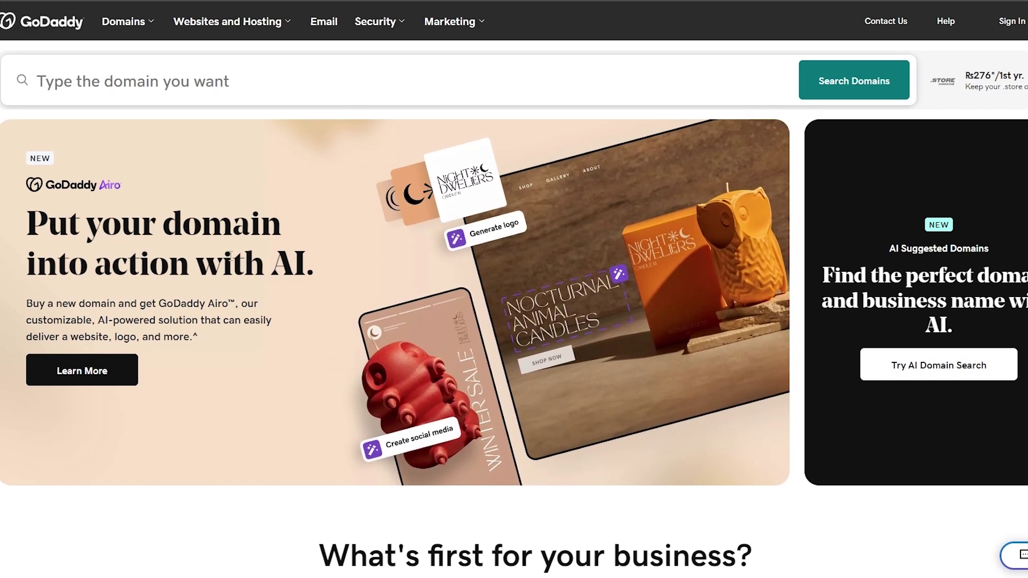
left_click(59, 78)
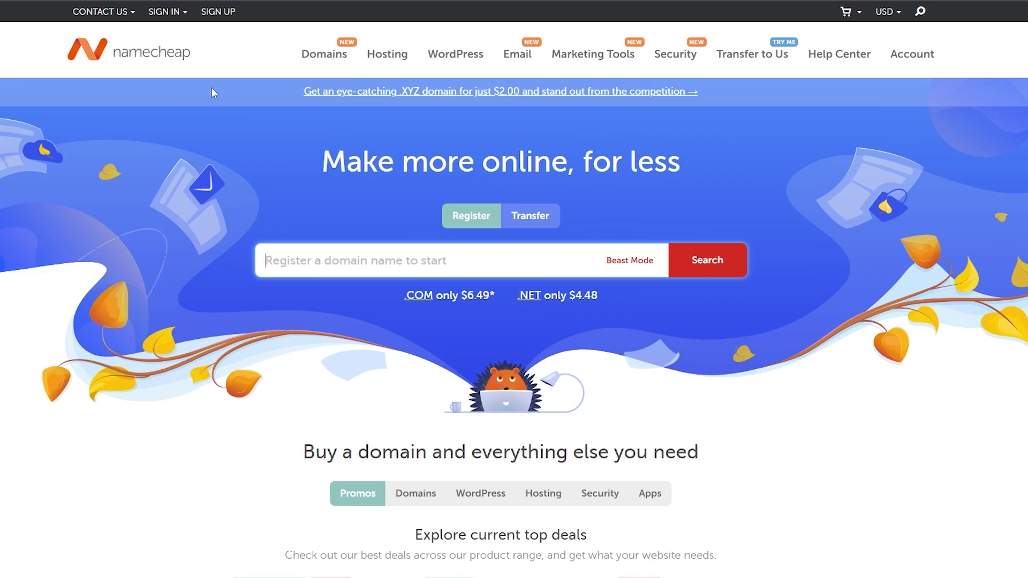
Check Namecheap's Email menu and the SIGN IN dropdown form
mouse_move(516, 62)
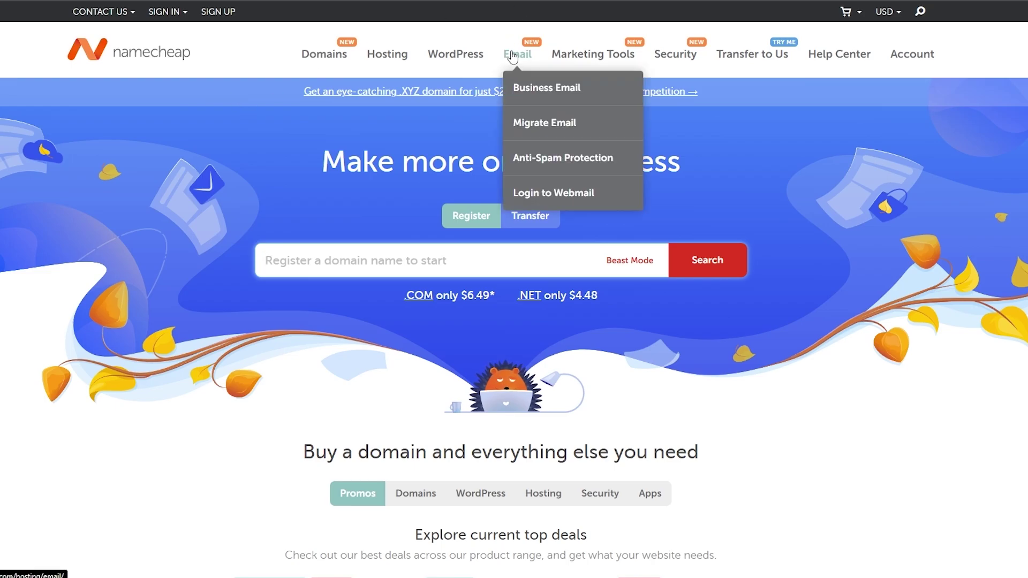
left_click(165, 12)
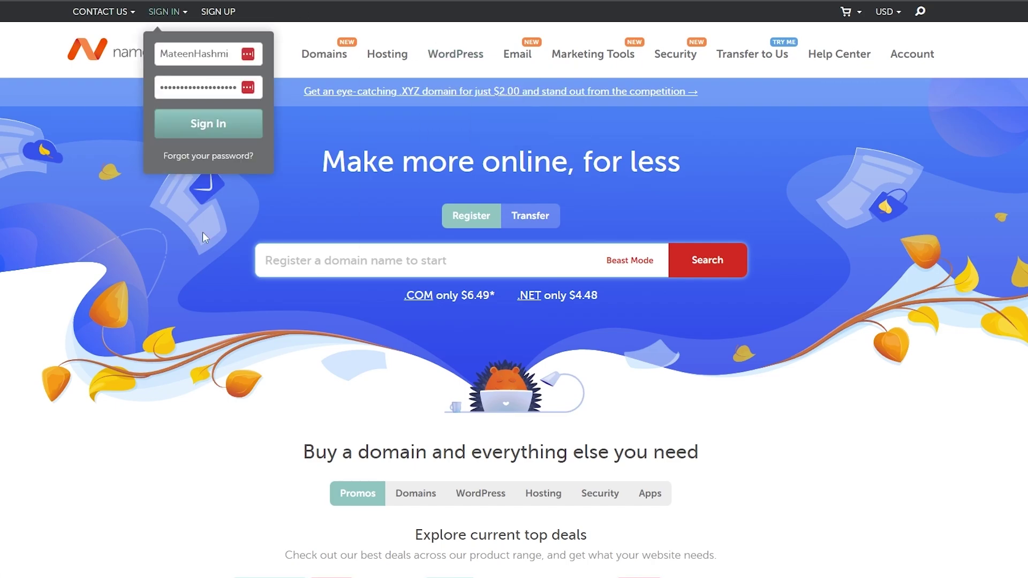
mouse_move(517, 55)
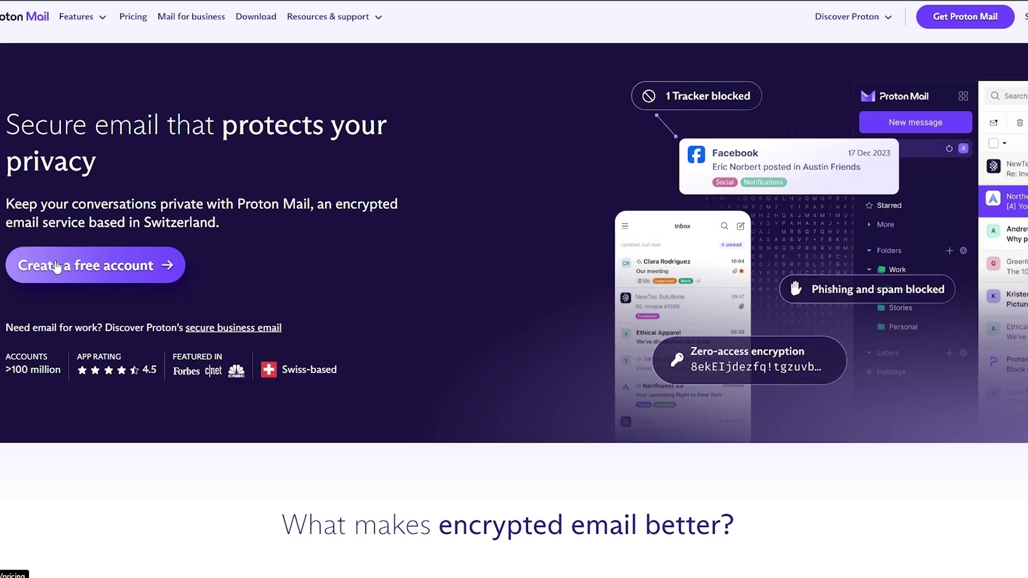
Compare Proton's plans on the pricing page and reach the Create your Proton Account form
left_click(79, 275)
scroll(78, 269, "up", 10)
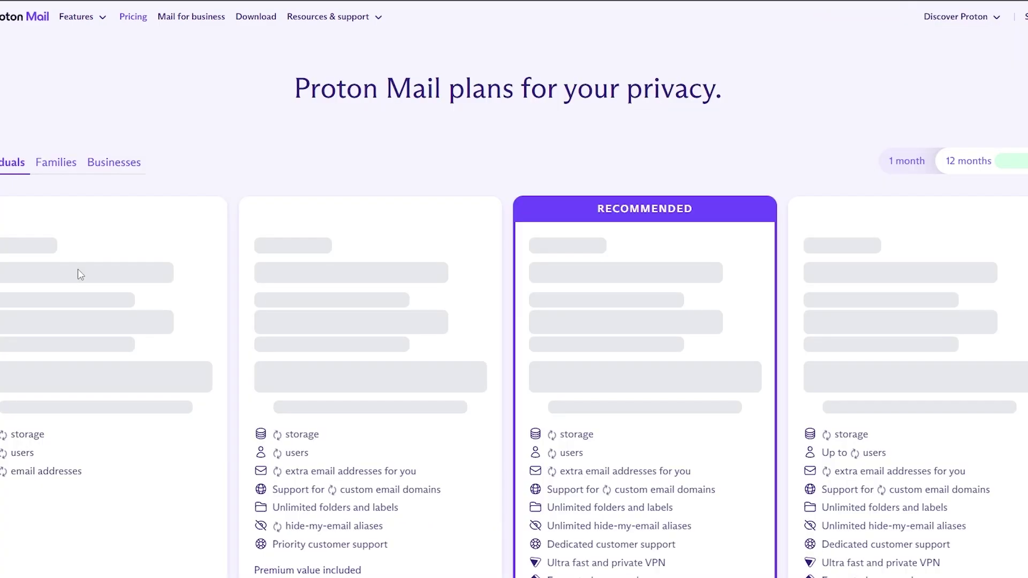
scroll(821, 200, "down", 5)
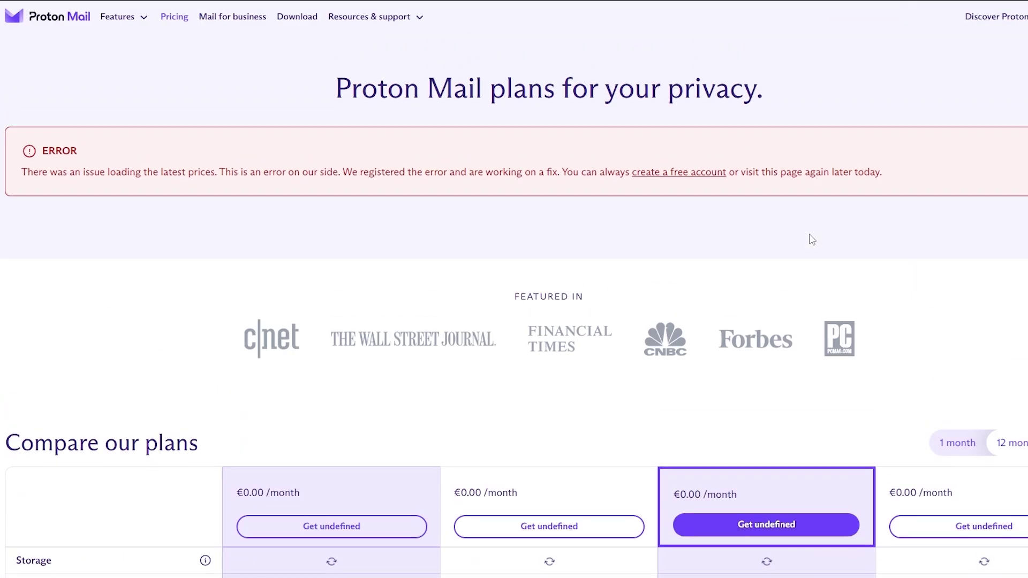
scroll(676, 230, "up", 5)
scroll(145, 179, "down", 20)
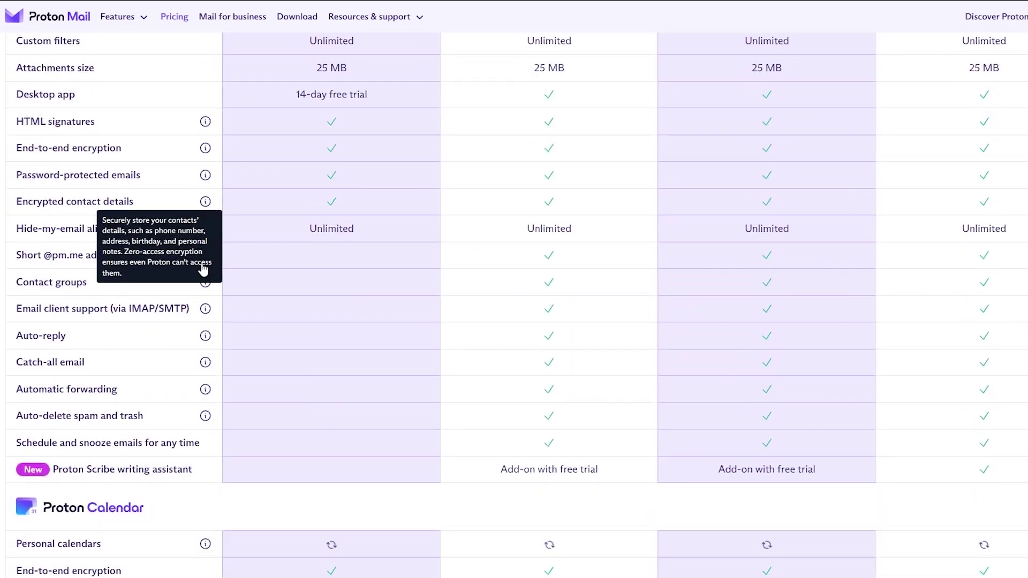
scroll(203, 263, "up", 20)
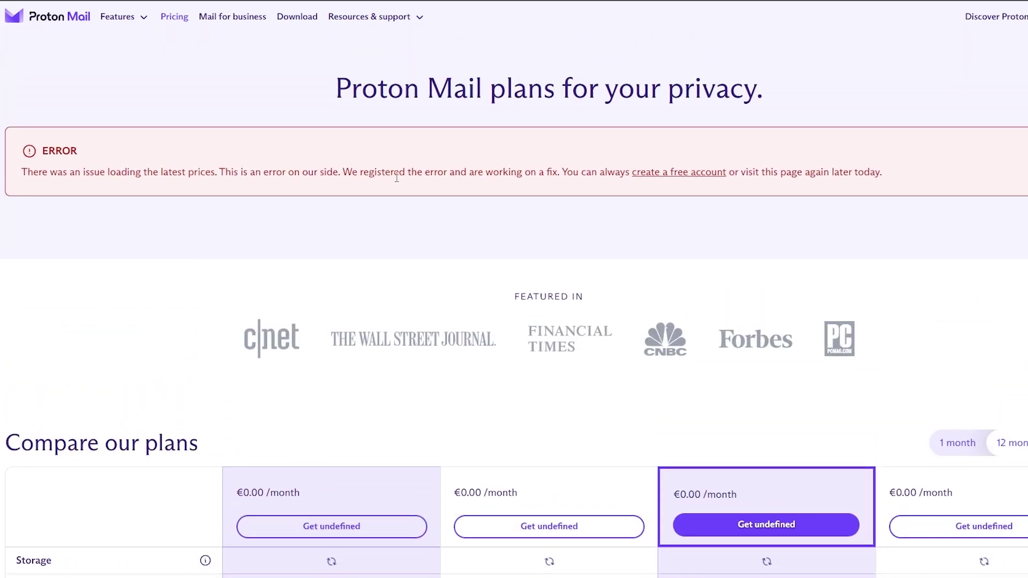
left_click(659, 177)
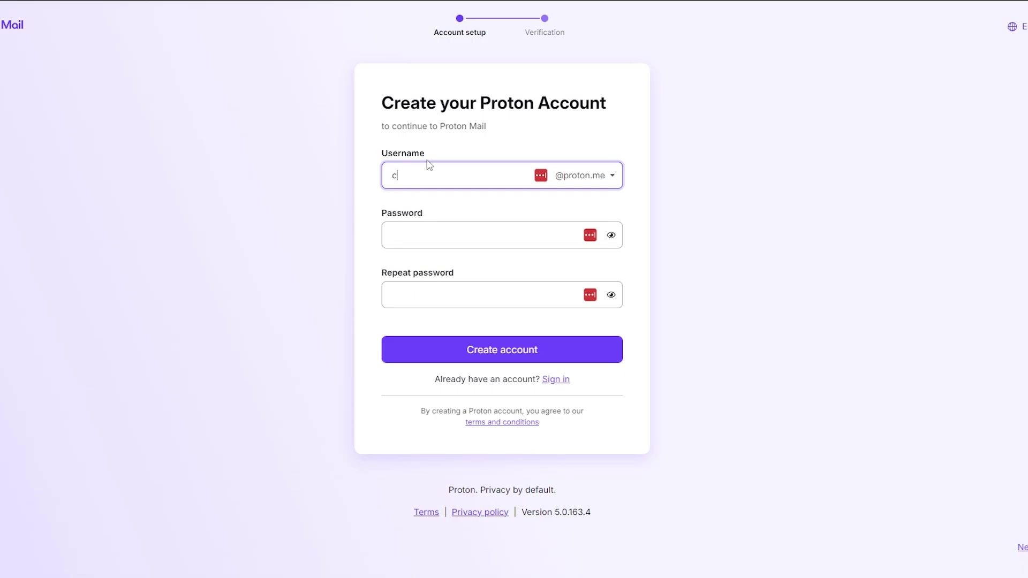
Enter the chosen username and submit the Create account form
type("ombativeleo")
left_click_drag(382, 214, 432, 217)
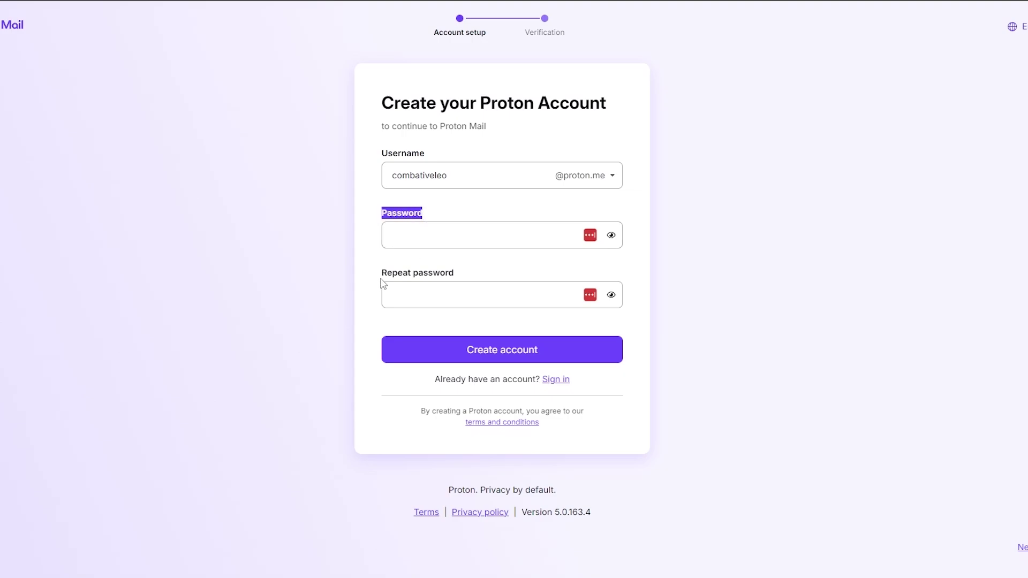
left_click(837, 338)
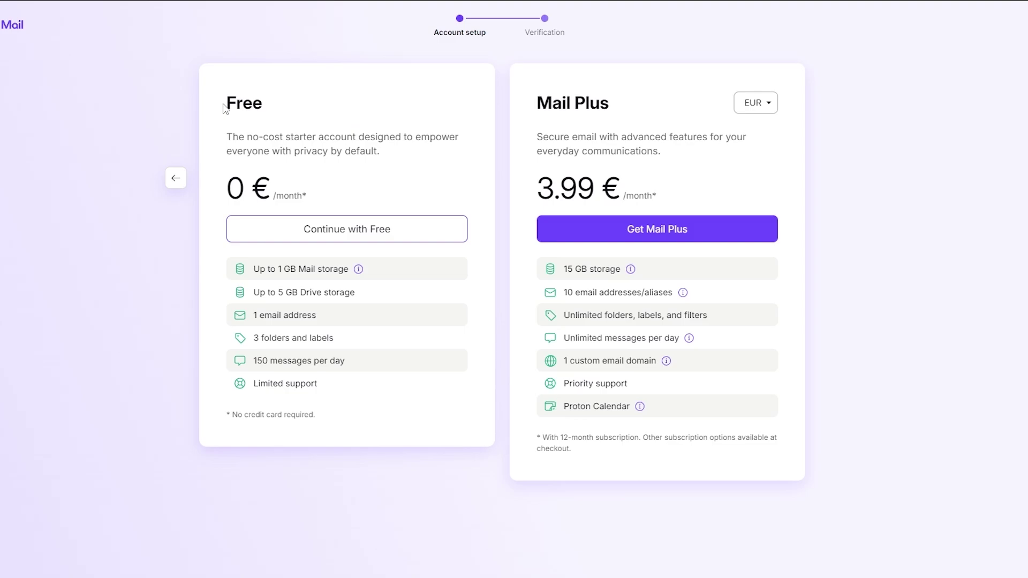
Compare Free at 0 € with Mail Plus at 3.99 €, continue with Free, and decline the 1 € offer
left_click_drag(225, 109, 258, 105)
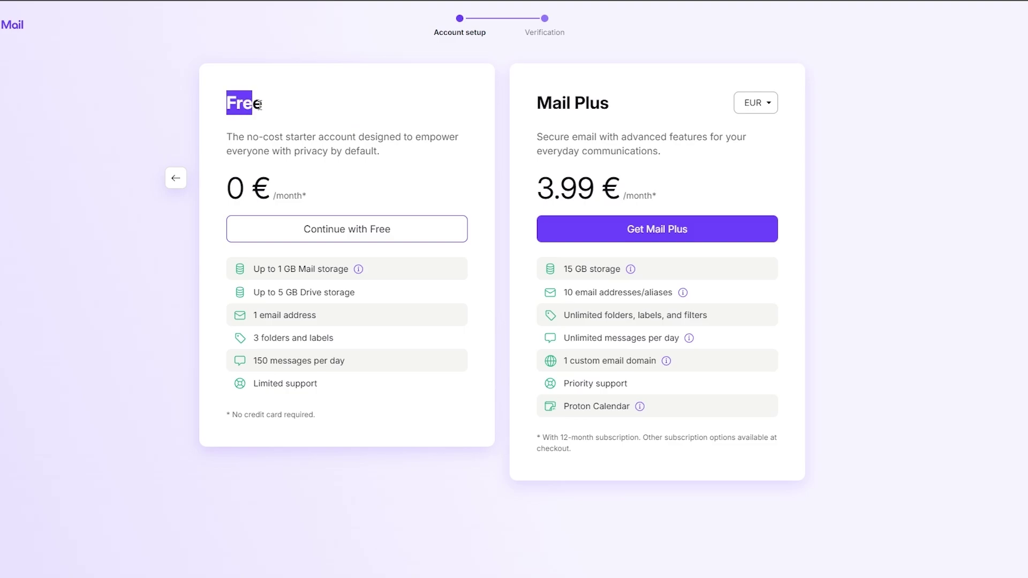
double_click(558, 183)
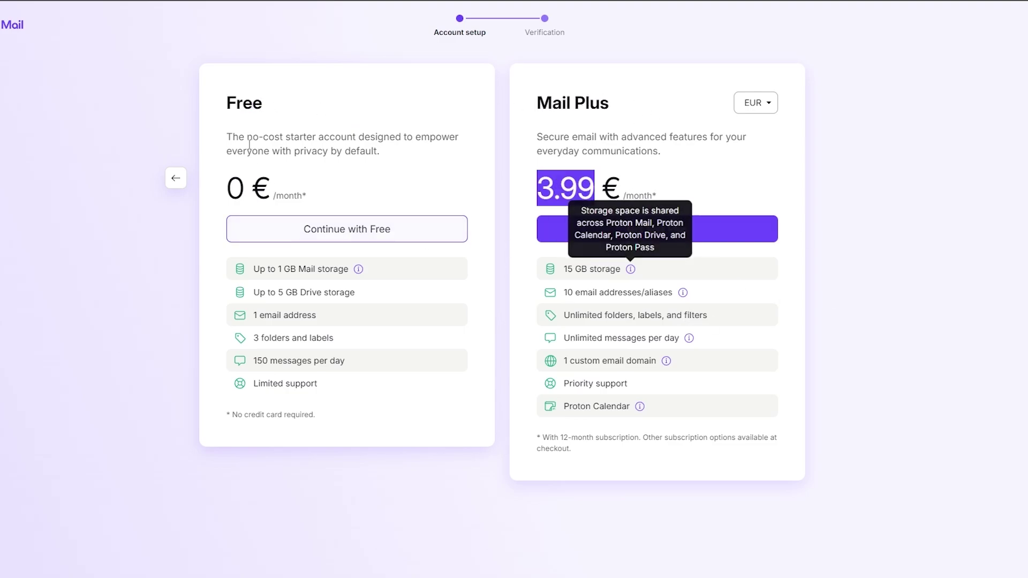
double_click(236, 174)
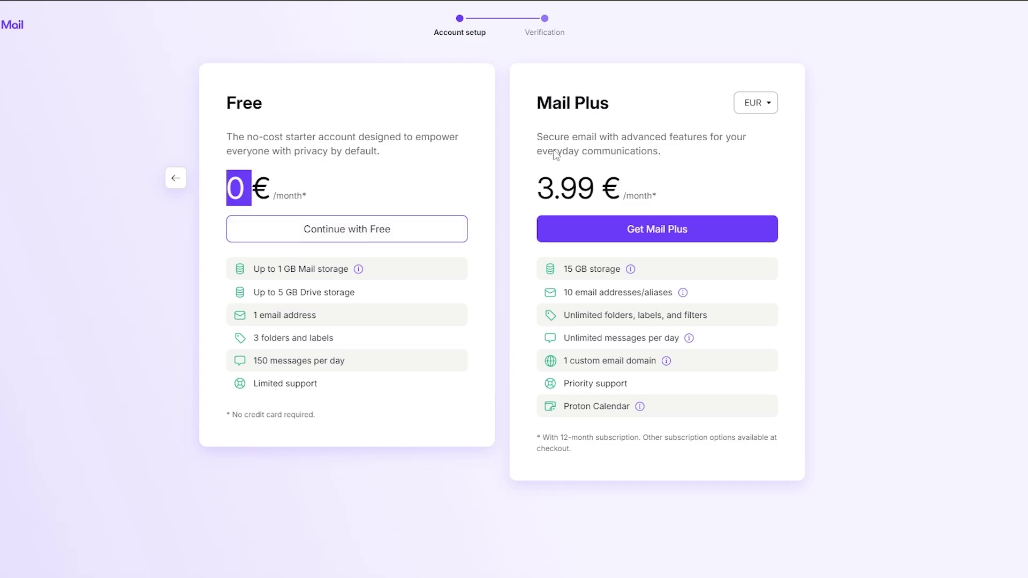
left_click(273, 236)
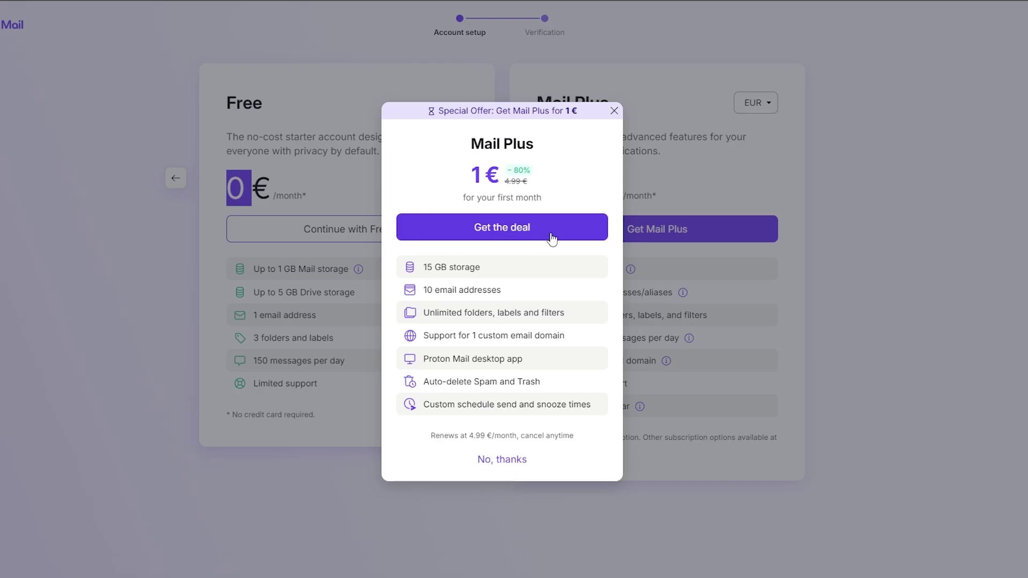
left_click(506, 462)
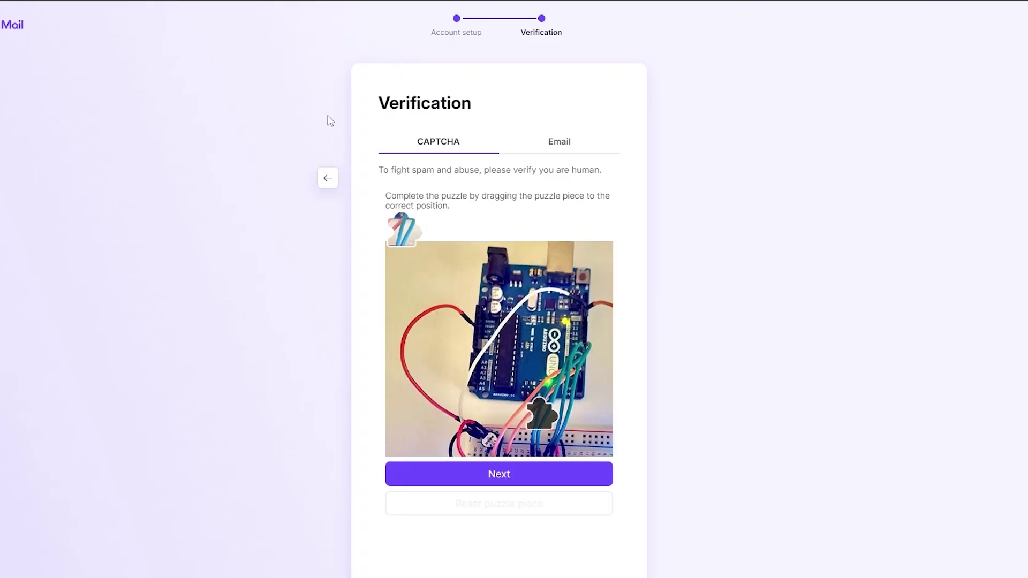
Pass the CAPTCHA, save the password to LastPass, keep the display name, and skip recovery setup
scroll(337, 122, "down", 1)
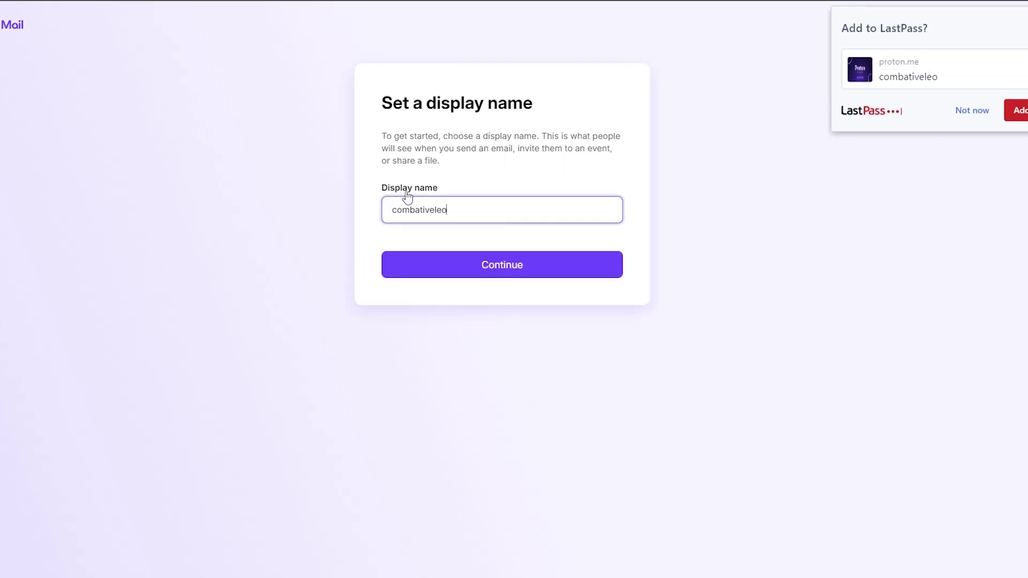
left_click(1018, 110)
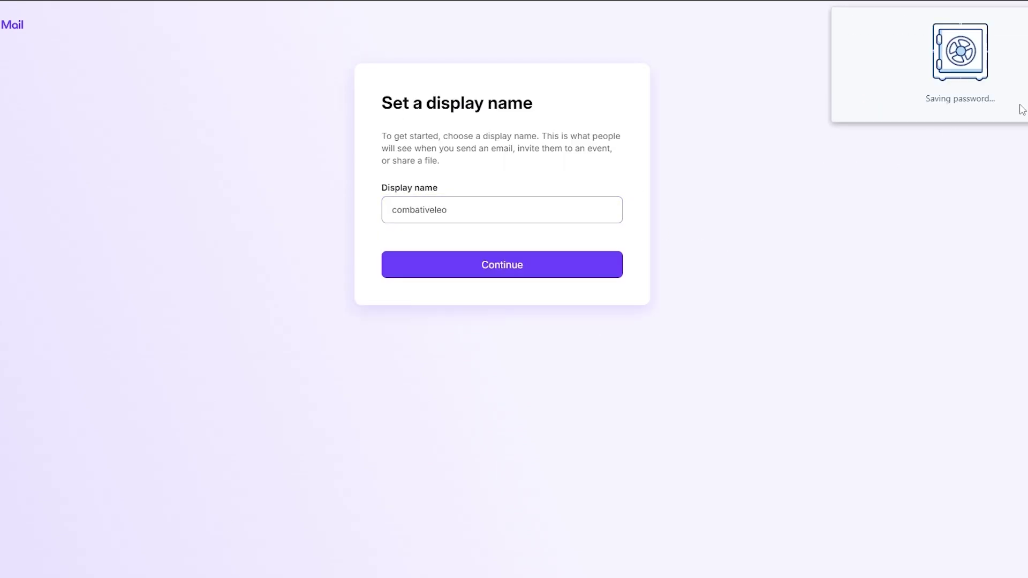
left_click(503, 265)
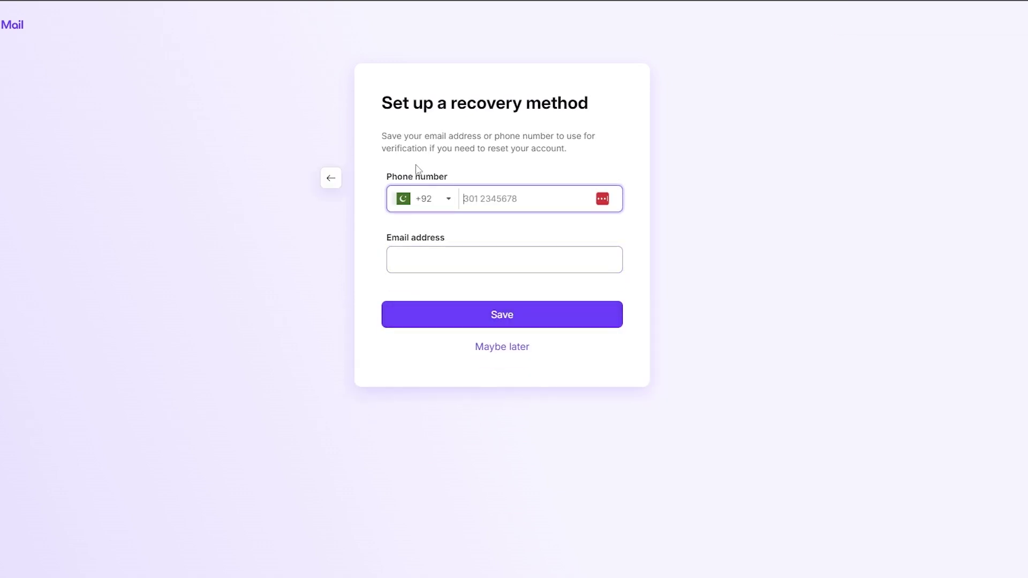
key("Return")
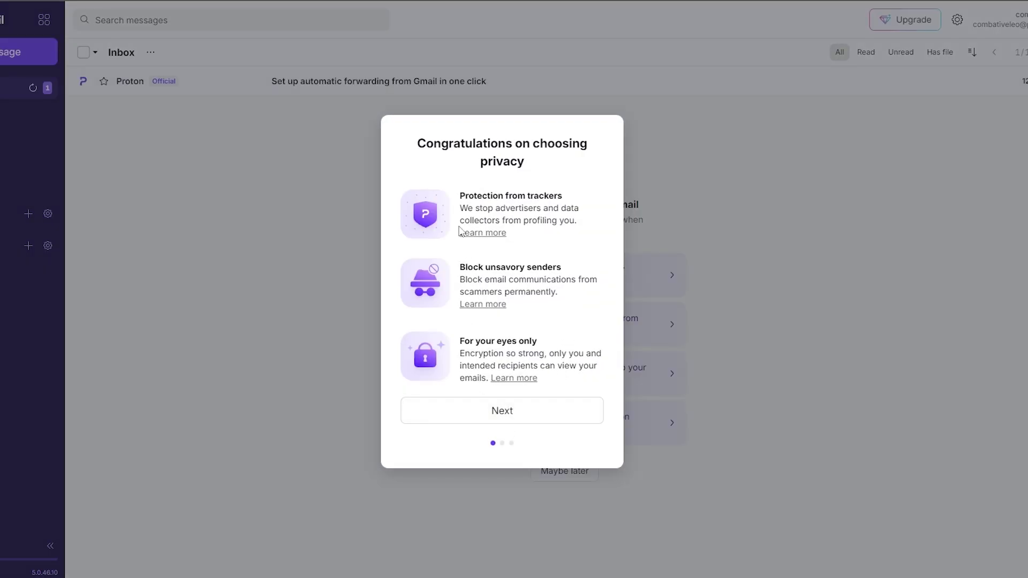
Apply the Monokai theme in the welcome tour and skip Gmail forwarding
left_click(491, 416)
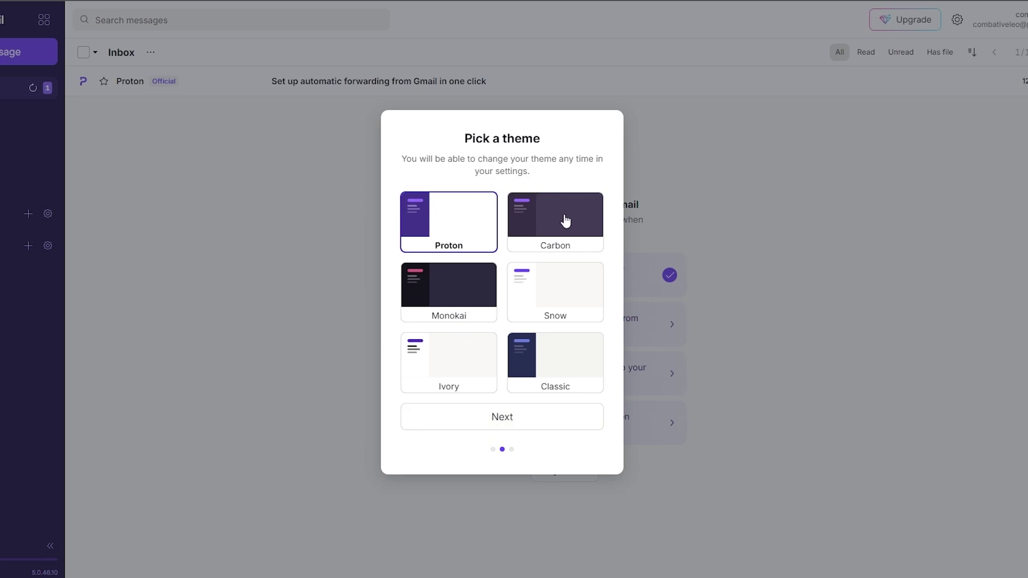
left_click(459, 292)
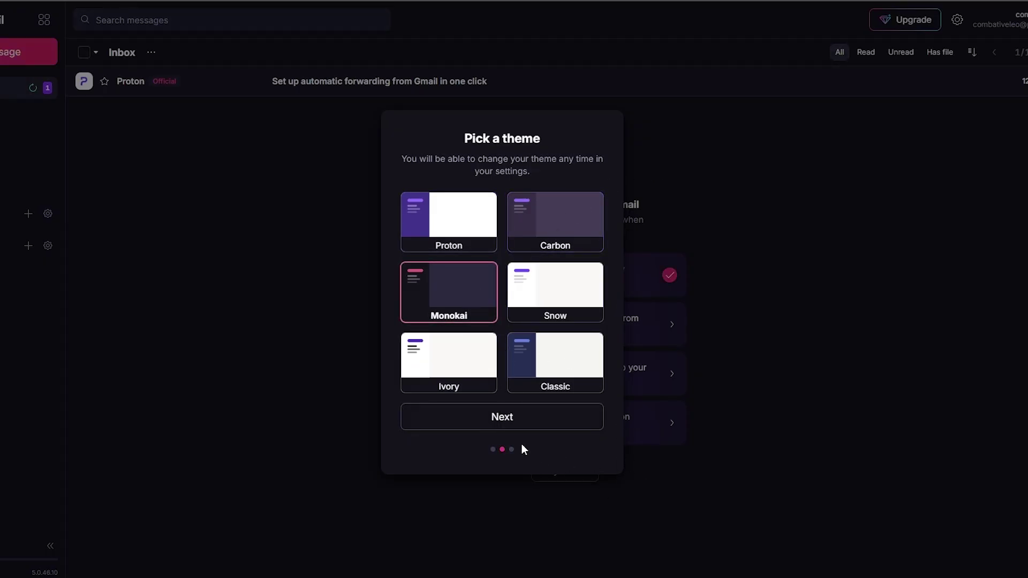
left_click(523, 423)
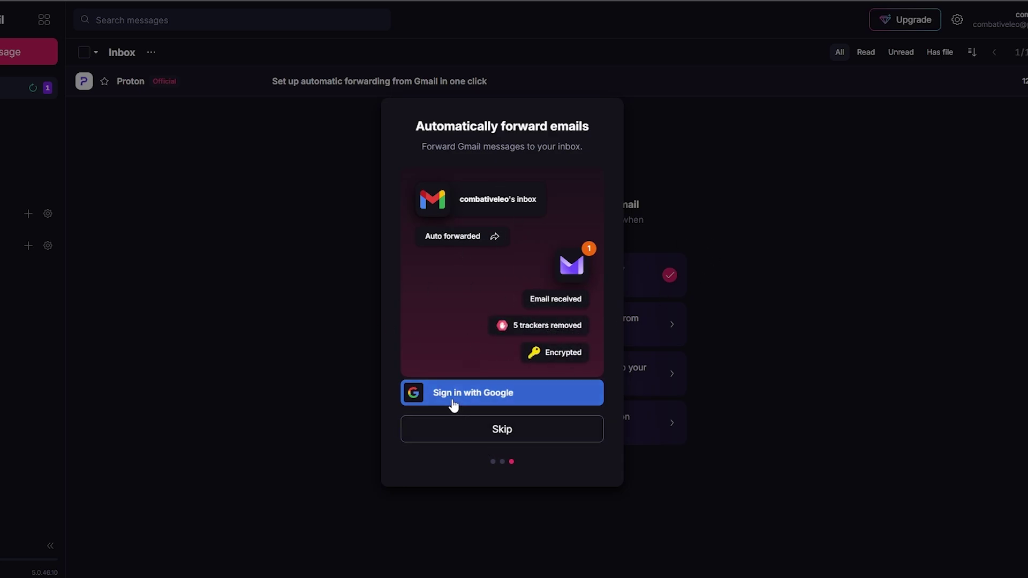
left_click(541, 438)
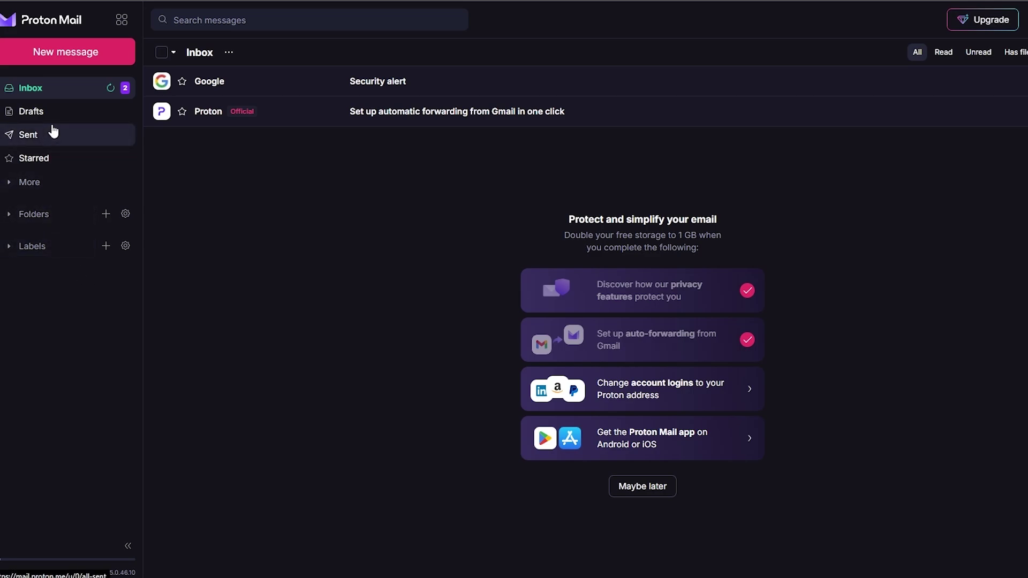
Expand the sidebar's extra folders and bring up the quick Settings panel
left_click(43, 181)
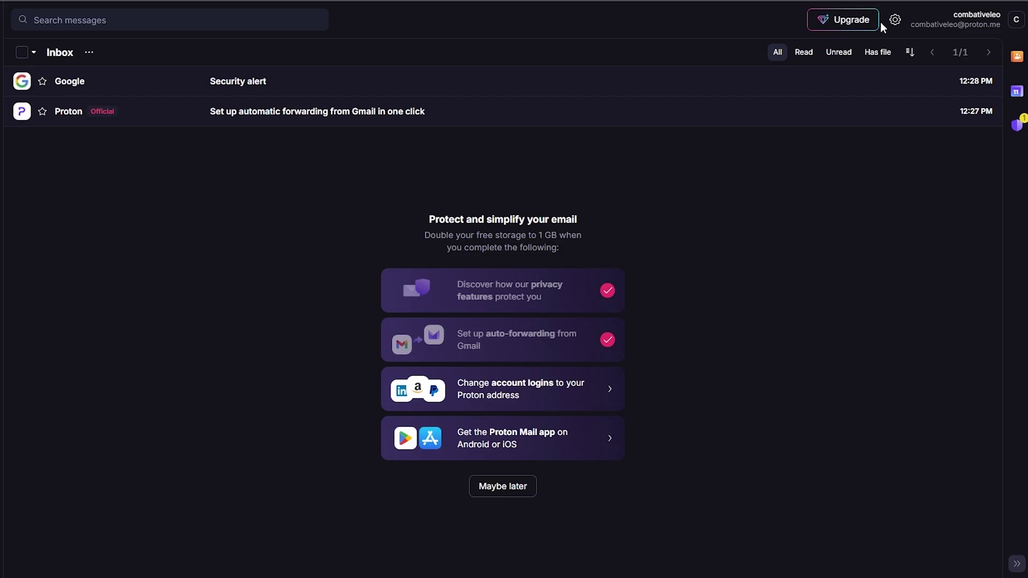
left_click(895, 21)
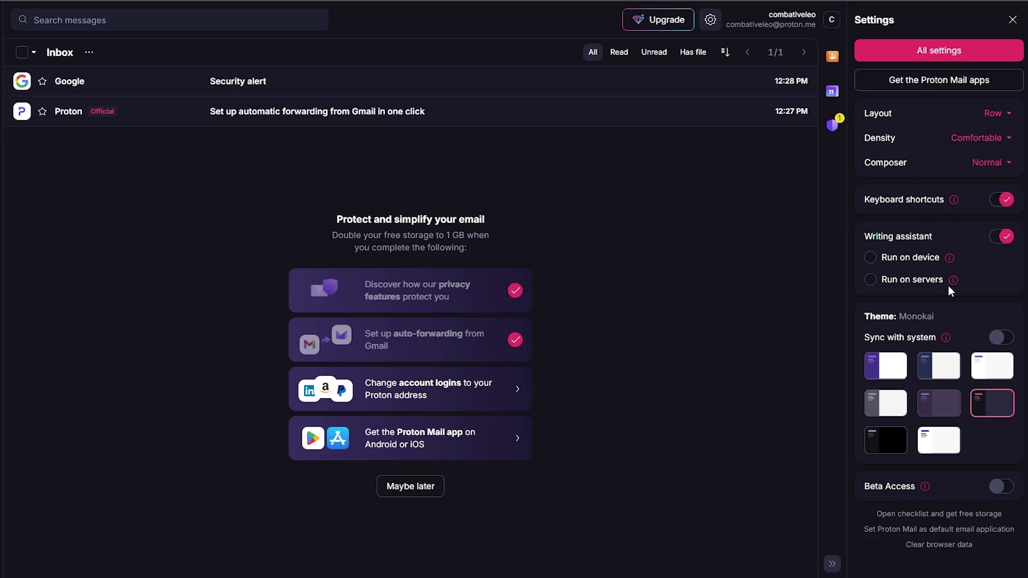
left_click(917, 53)
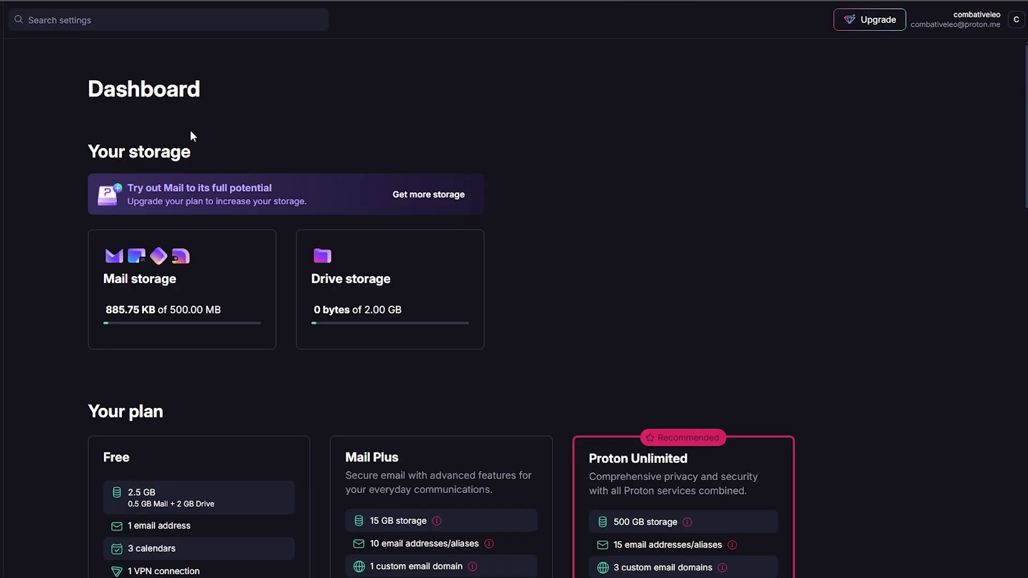
scroll(185, 156, "down", 15)
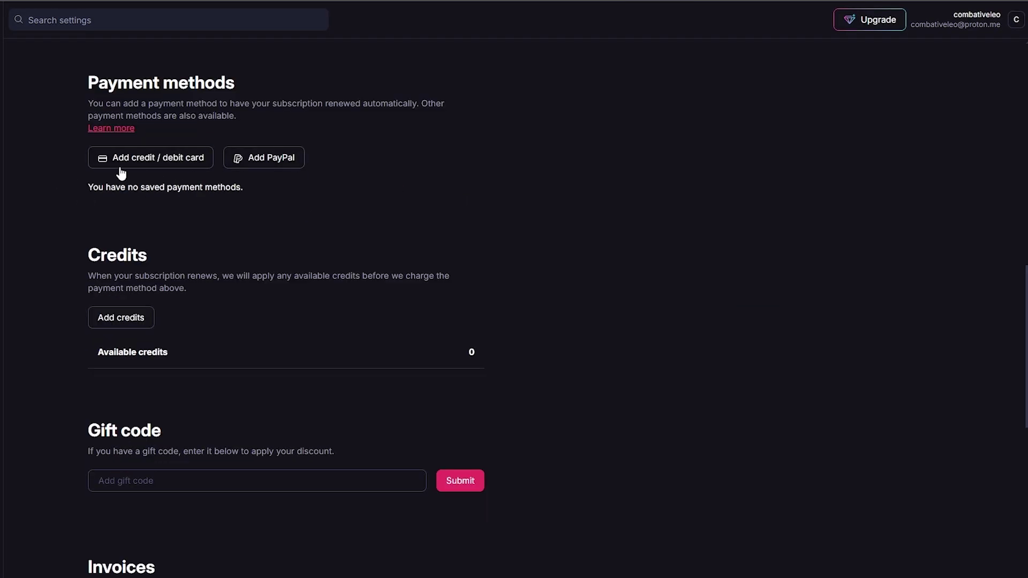
scroll(294, 287, "down", 8)
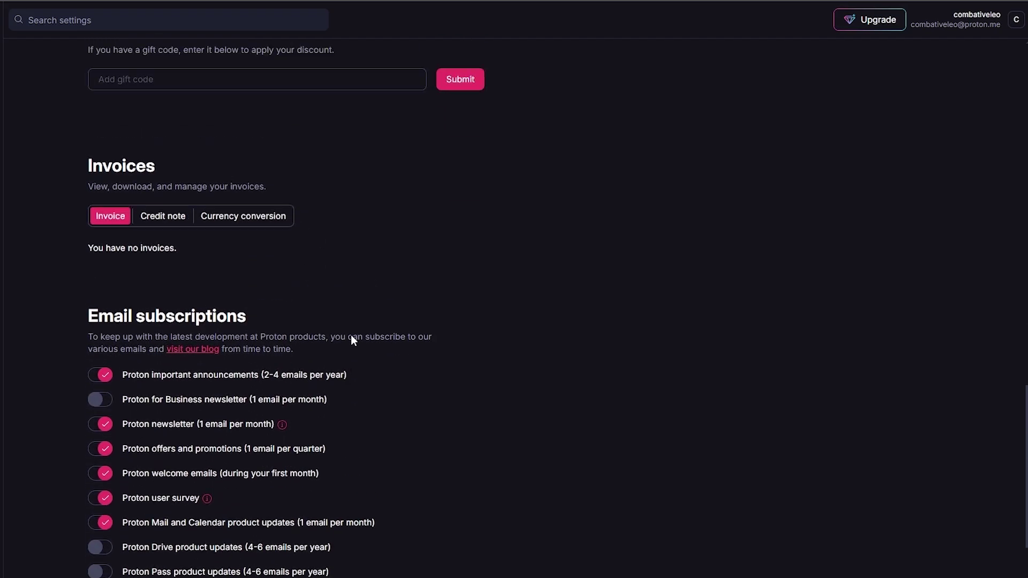
scroll(351, 335, "up", 3)
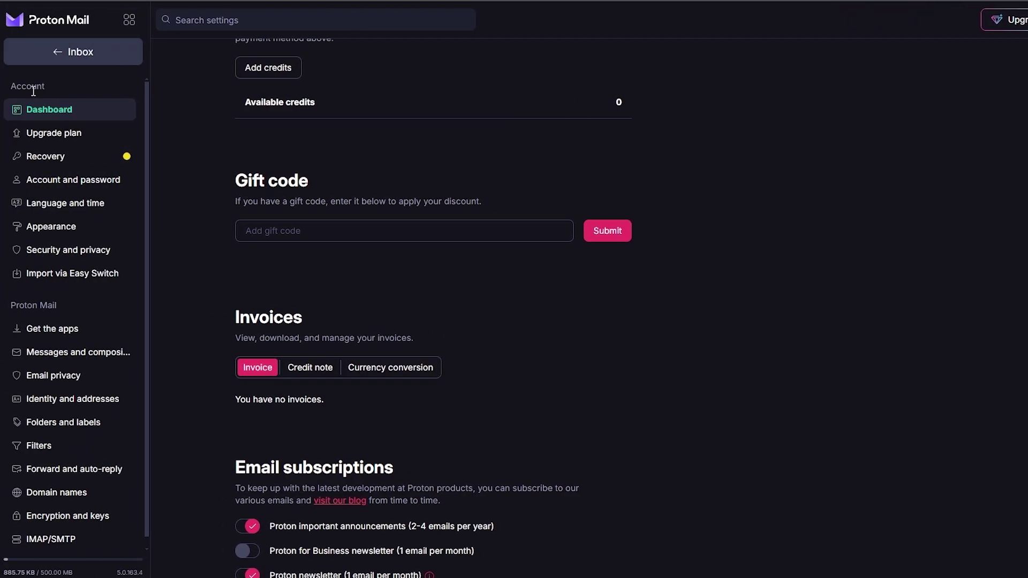
left_click_drag(11, 87, 36, 88)
left_click_drag(11, 305, 57, 305)
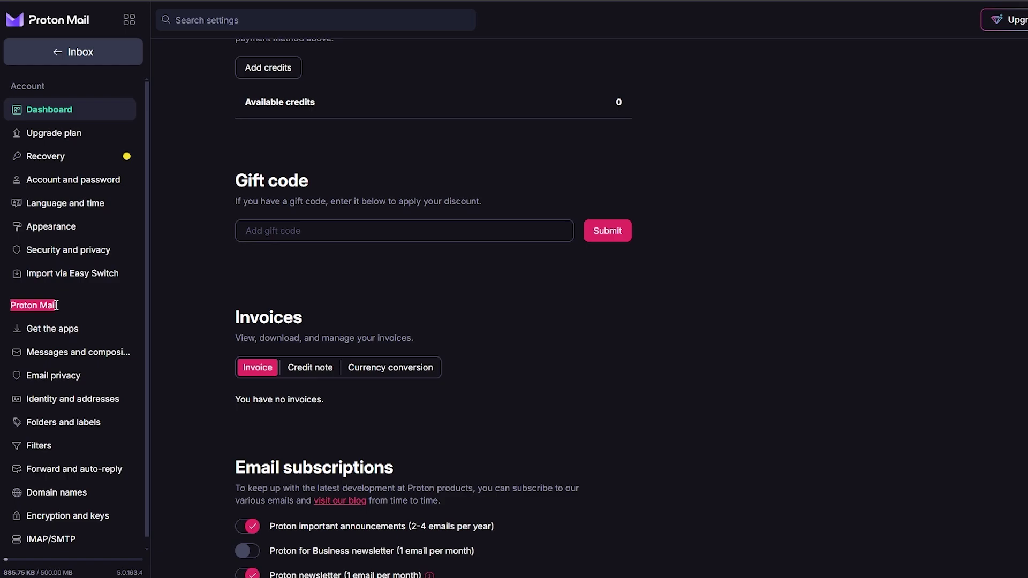
left_click(56, 307)
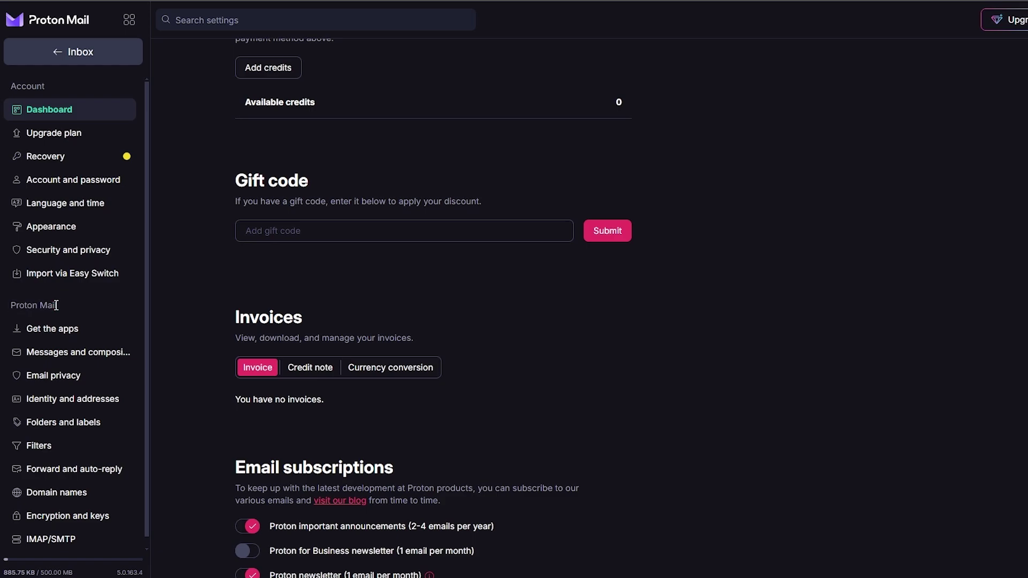
Review the Domain names page notice that custom domains and catch-all need Mail Plus, Unlimited or Business
left_click(45, 497)
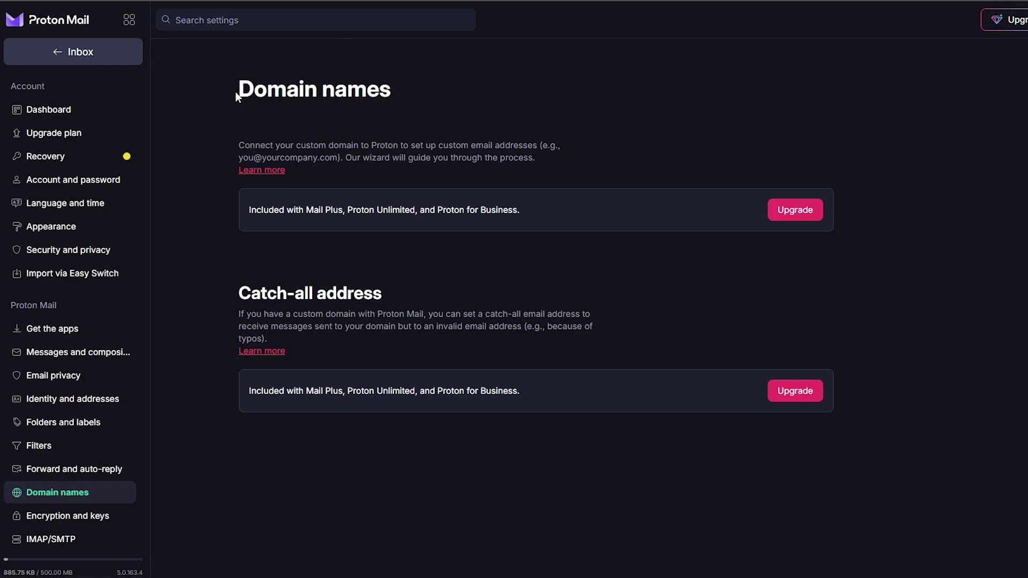
left_click_drag(235, 92, 413, 96)
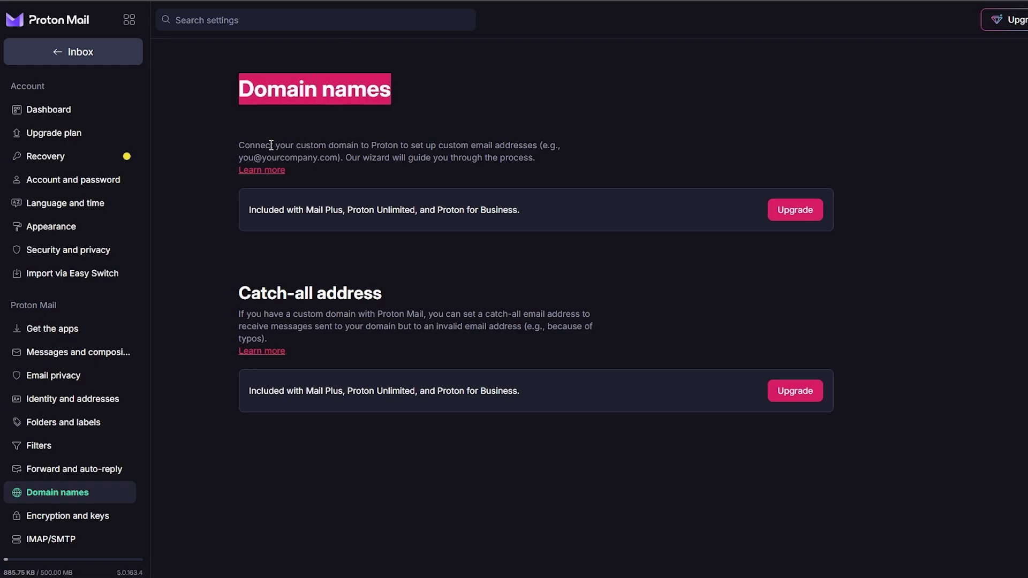
left_click_drag(234, 146, 435, 143)
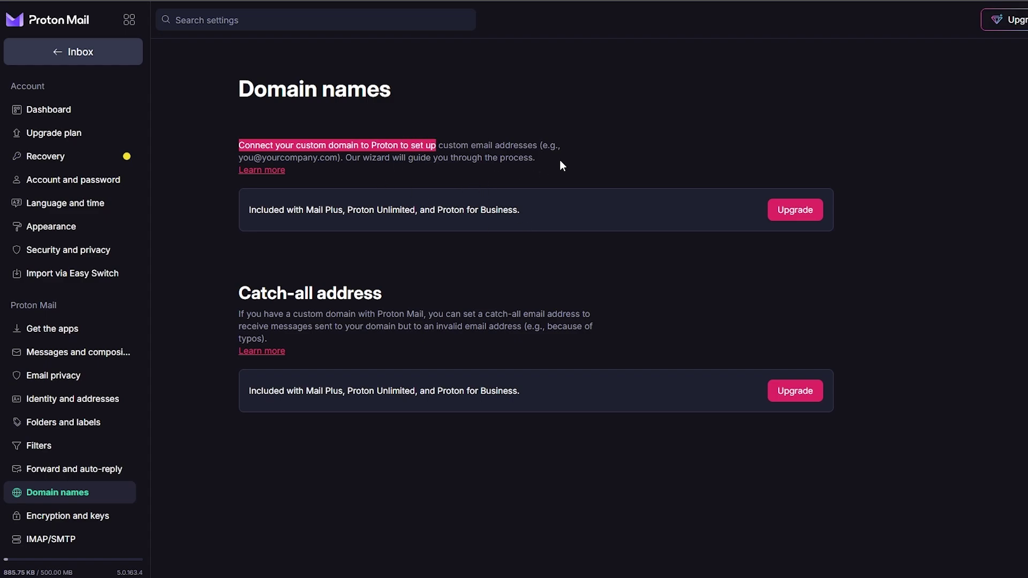
left_click_drag(249, 210, 498, 215)
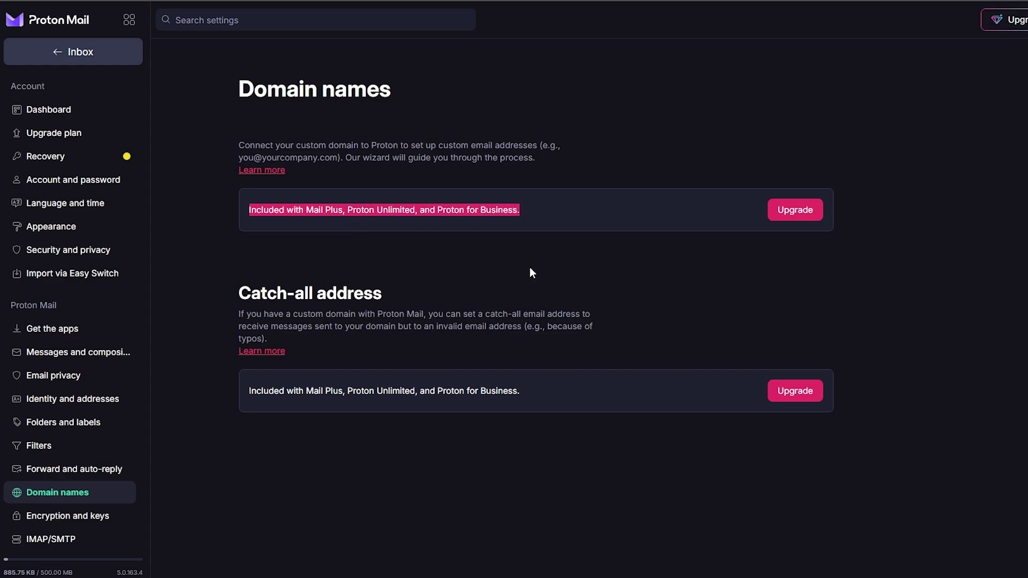
left_click_drag(251, 292, 382, 301)
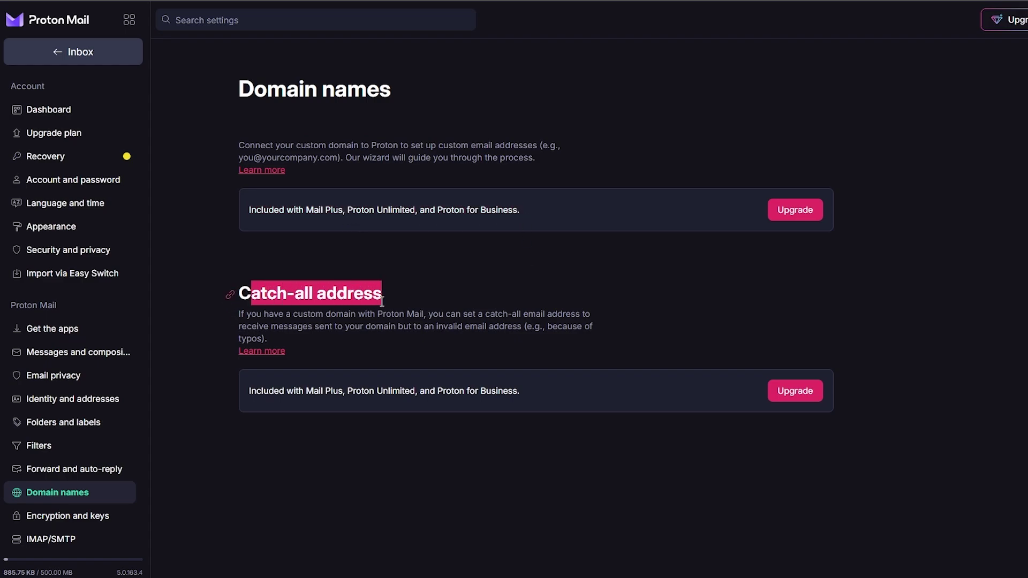
left_click(636, 283)
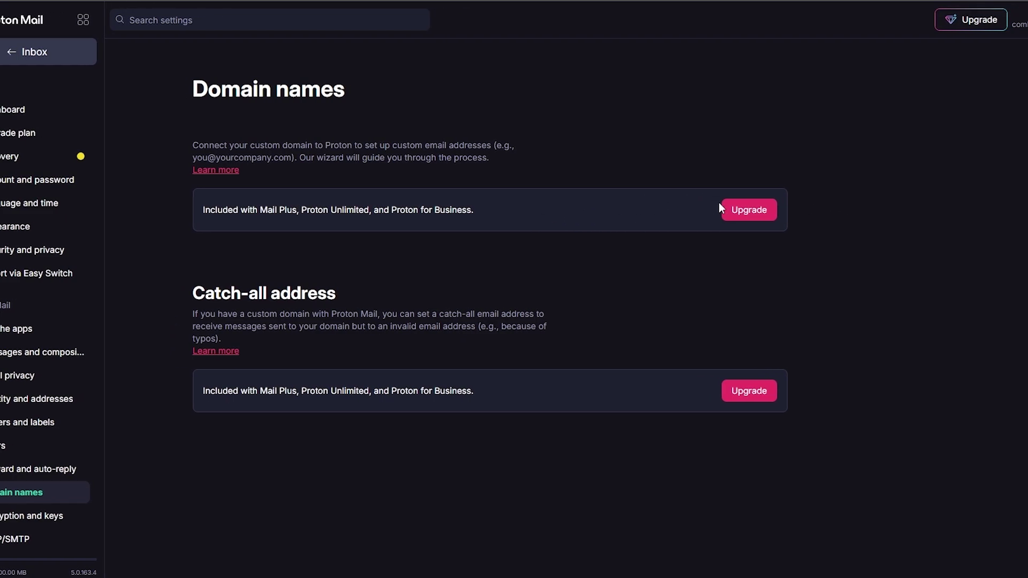
Compare upgrade plans across 1, 12 and 24-month billing and individual, family and business tiers, settling on 1 month
left_click(752, 209)
scroll(700, 213, "down", 2)
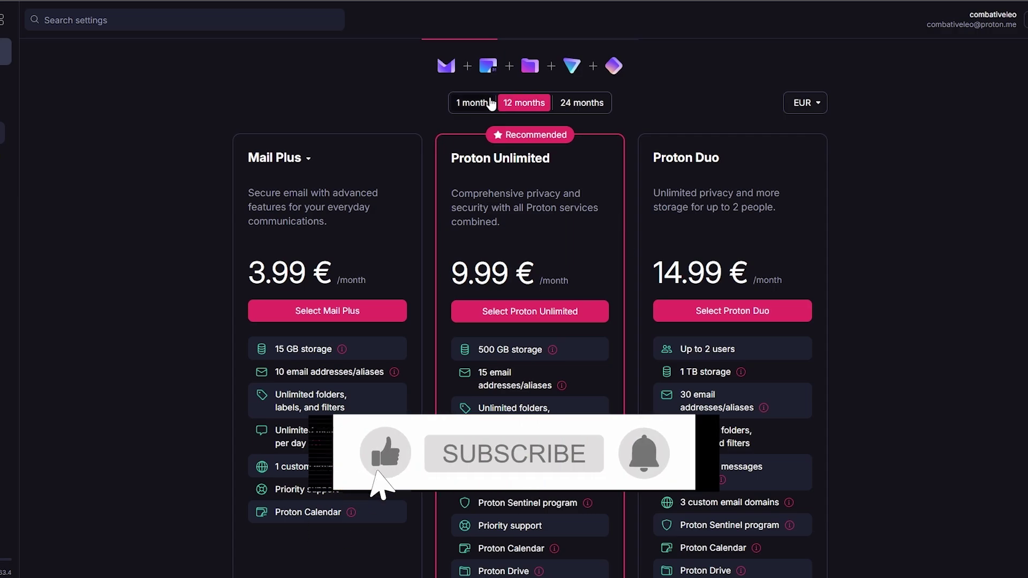
left_click(456, 106)
left_click(516, 104)
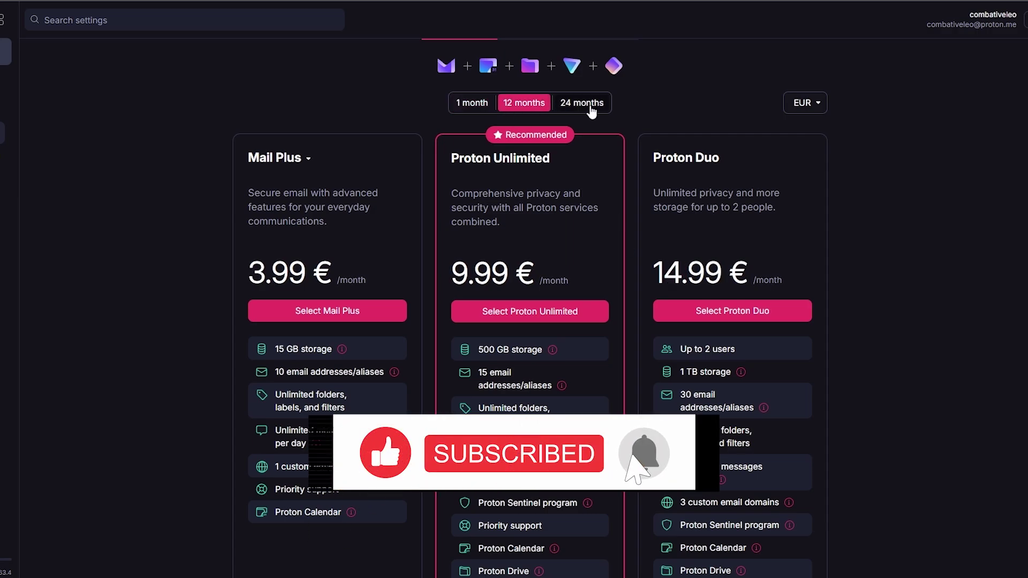
left_click(587, 105)
left_click(467, 103)
scroll(461, 161, "up", 3)
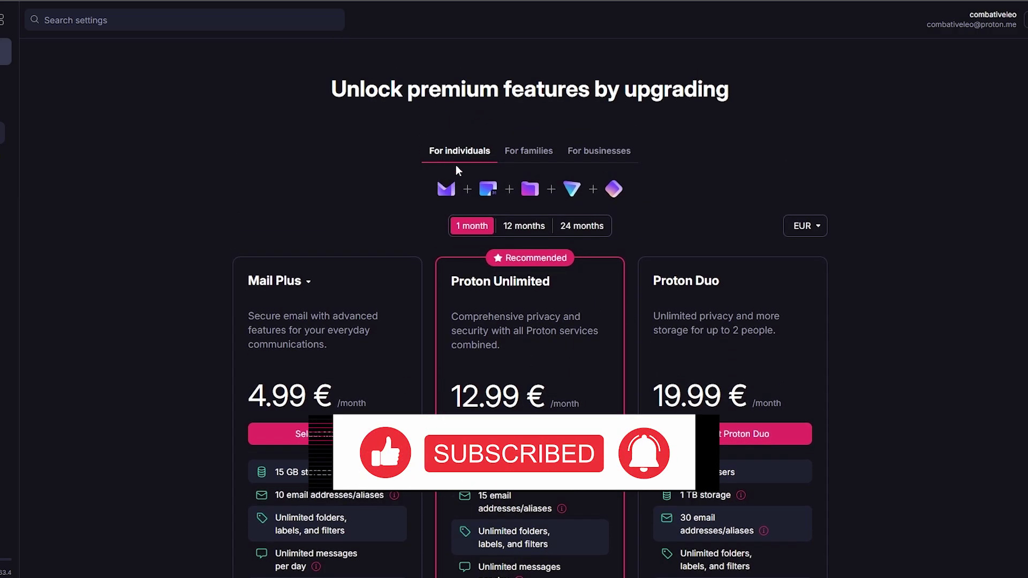
left_click(515, 152)
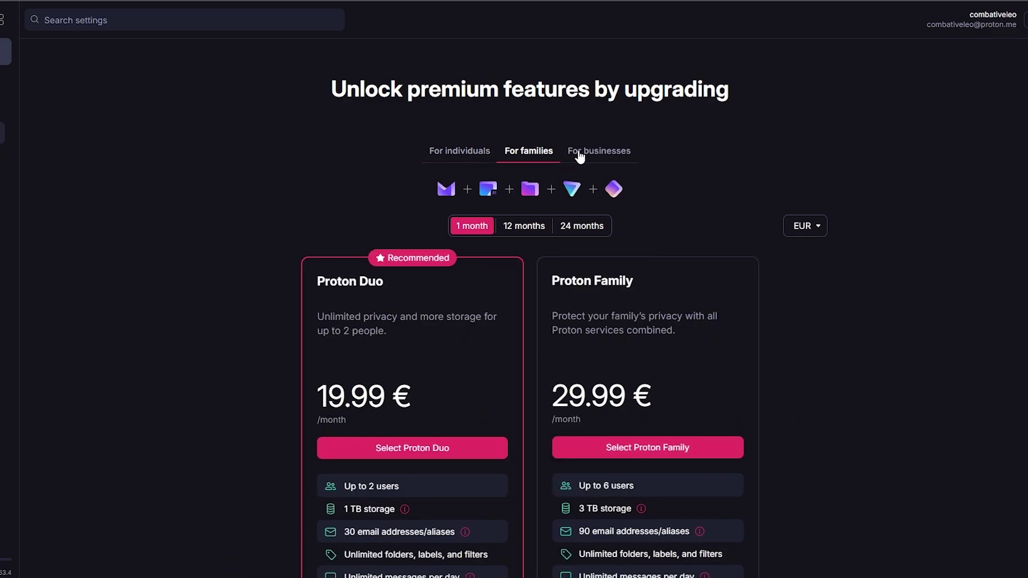
left_click(587, 155)
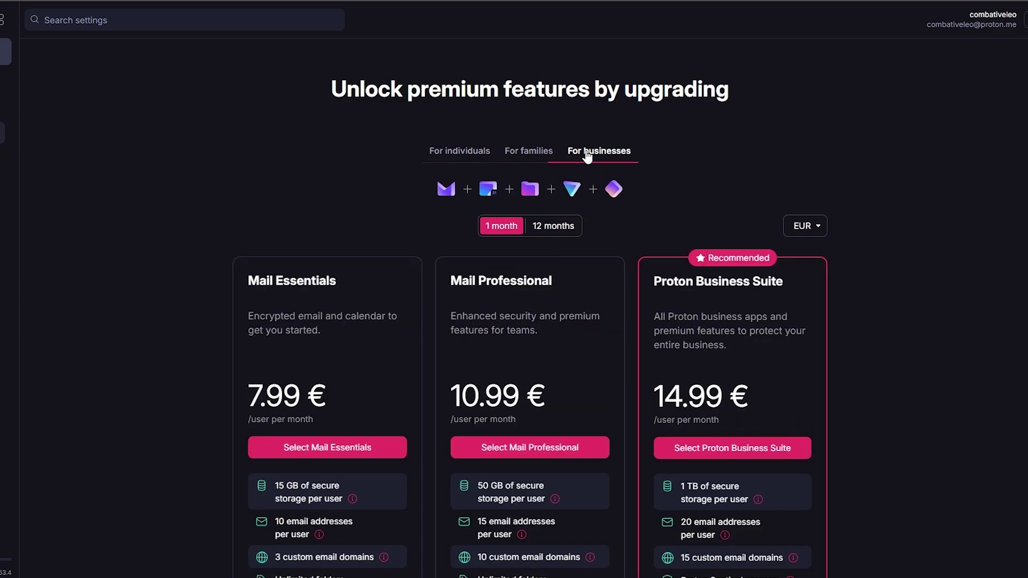
left_click(476, 149)
scroll(242, 165, "down", 5)
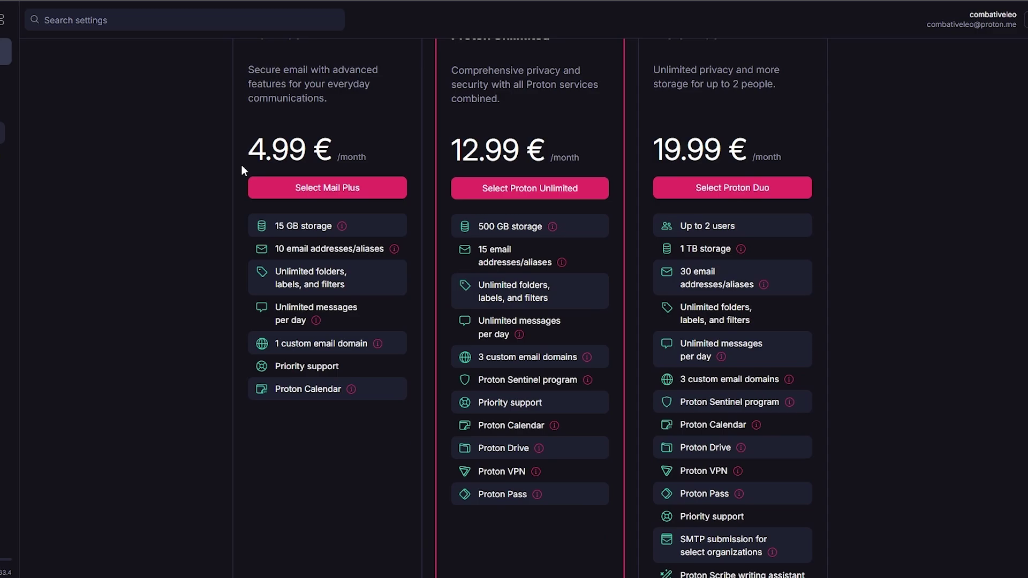
scroll(242, 165, "up", 3)
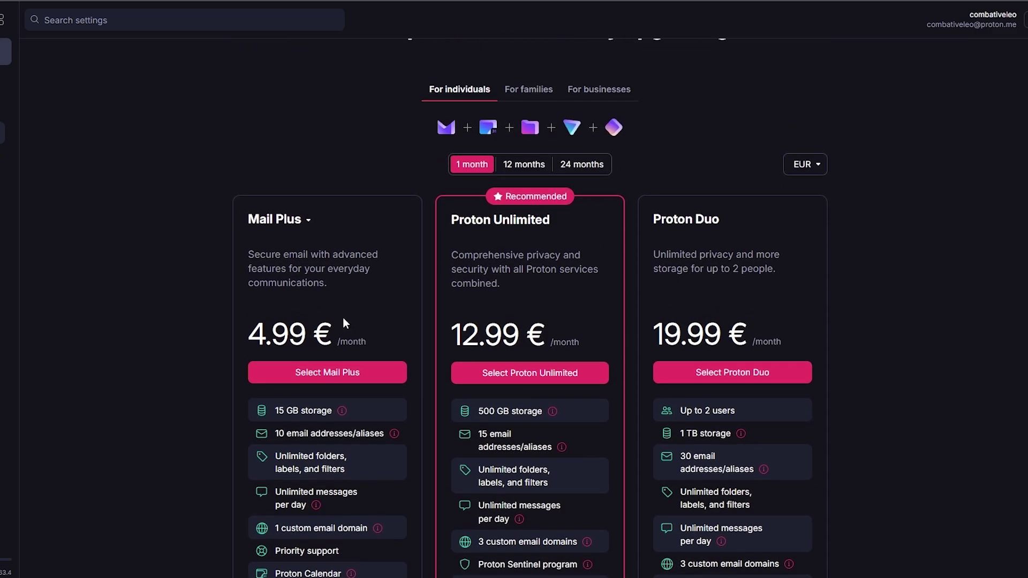
Buy Mail Plus on monthly billing, dismiss the confirmation, and return to All settings
left_click_drag(256, 333, 306, 333)
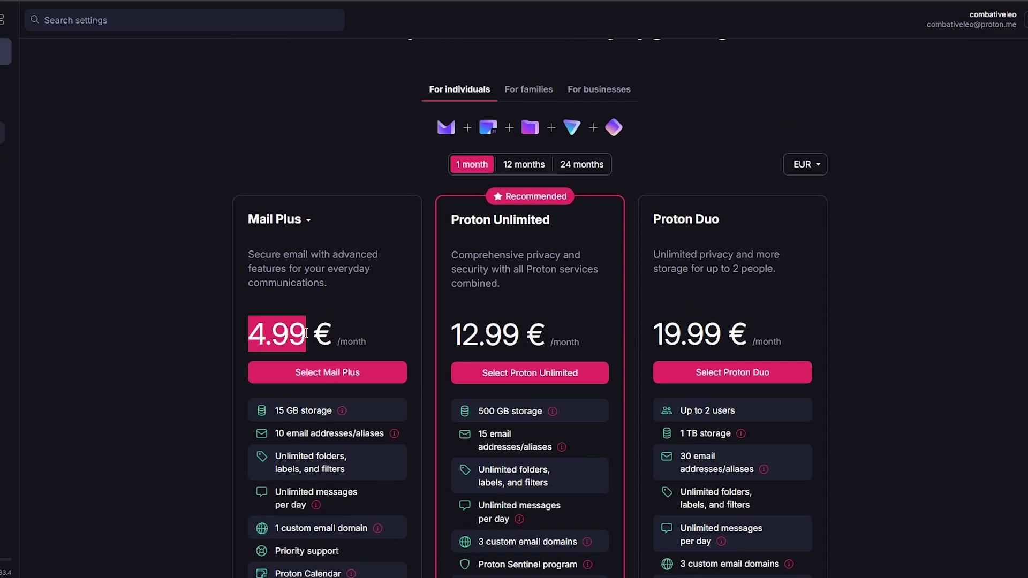
left_click(349, 370)
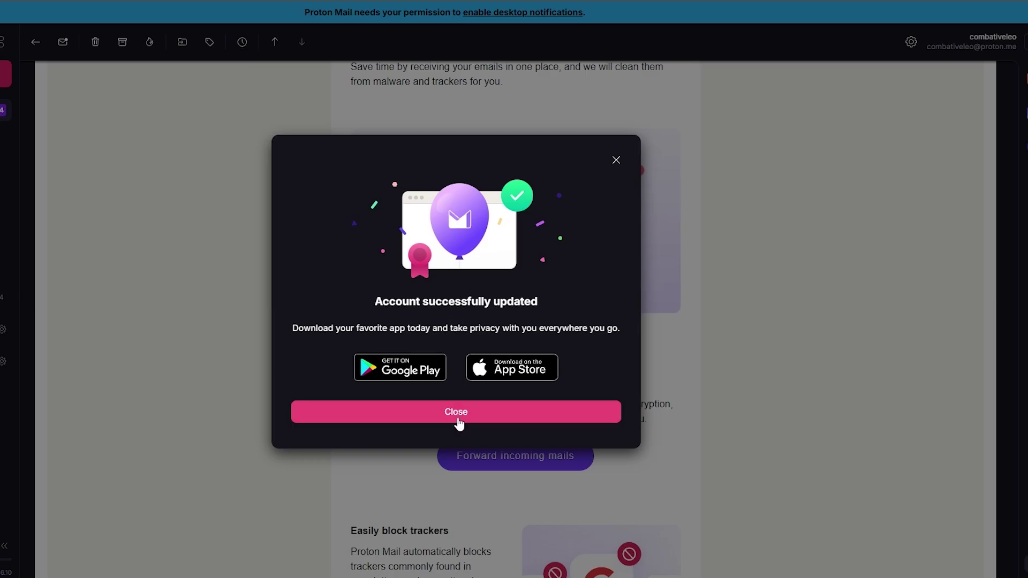
left_click(458, 415)
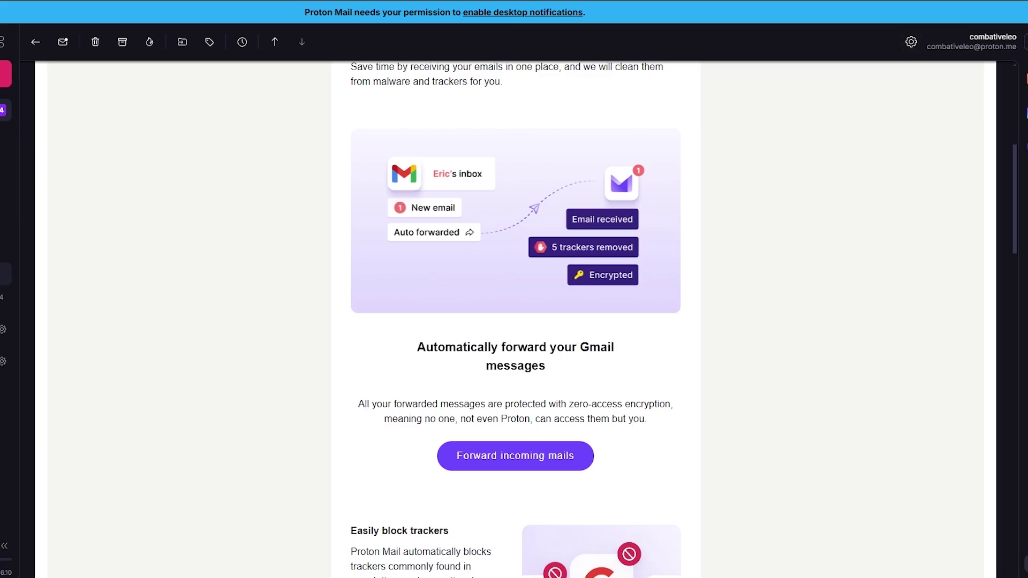
left_click(911, 42)
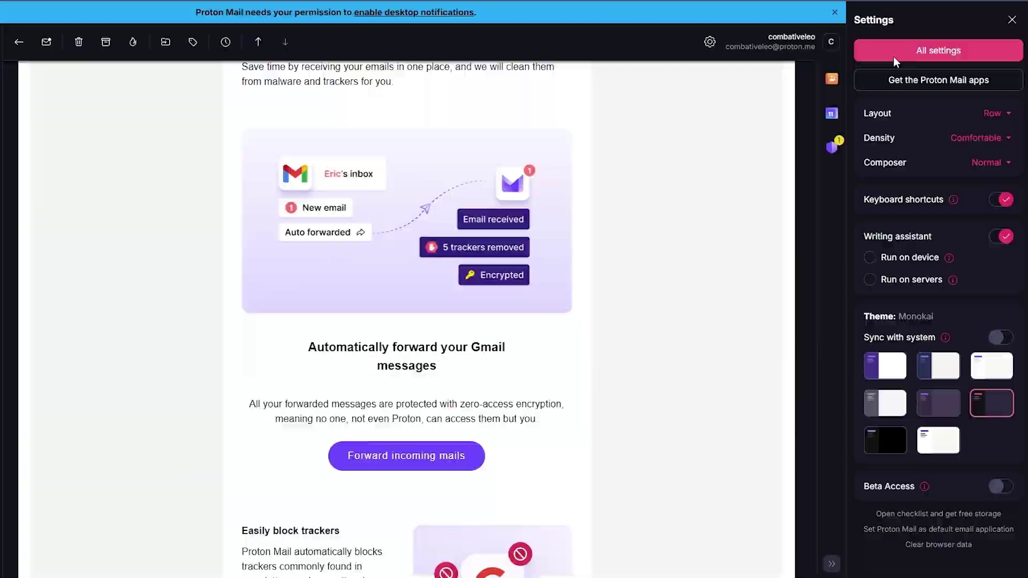
left_click(895, 53)
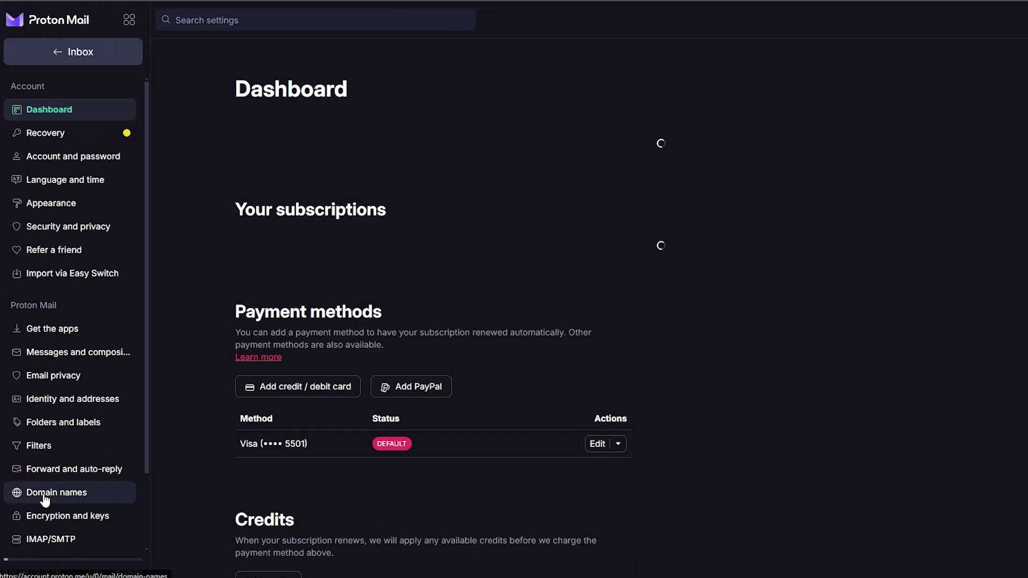
Start the Add domain wizard from Domain names settings and review its MX and DMARC steps
left_click(4, 494)
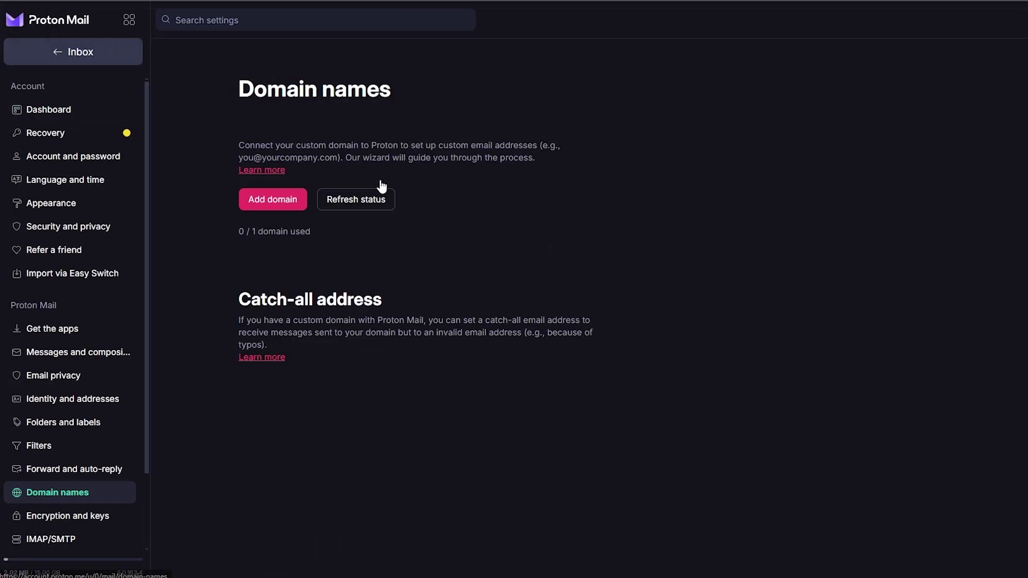
left_click(282, 205)
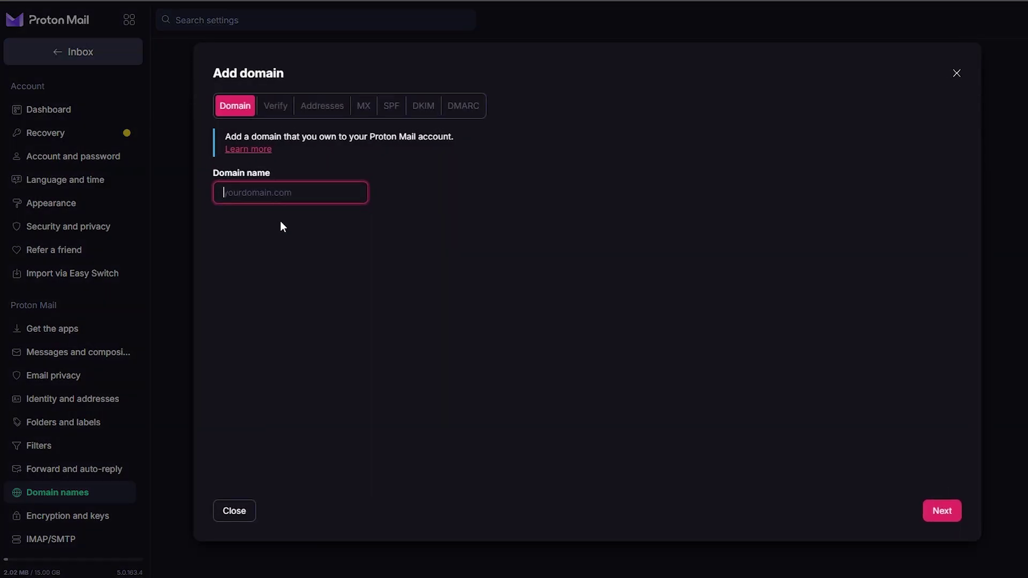
left_click_drag(232, 172, 258, 173)
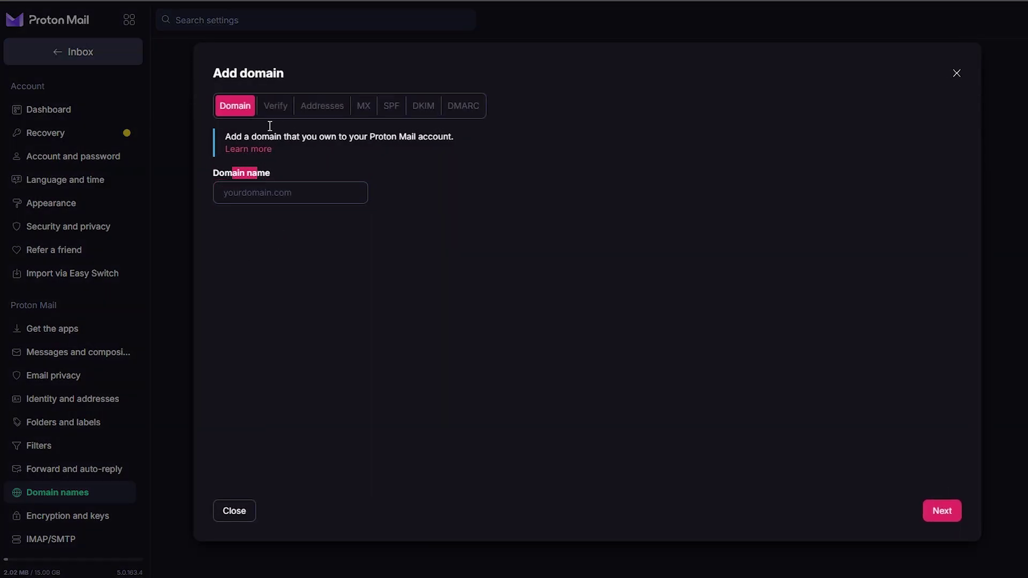
left_click(274, 107)
left_click_drag(318, 104, 368, 105)
left_click_drag(452, 109, 469, 110)
Enter houseofburgers.store as the domain and authenticate with the account password
type("houseofburgers.store")
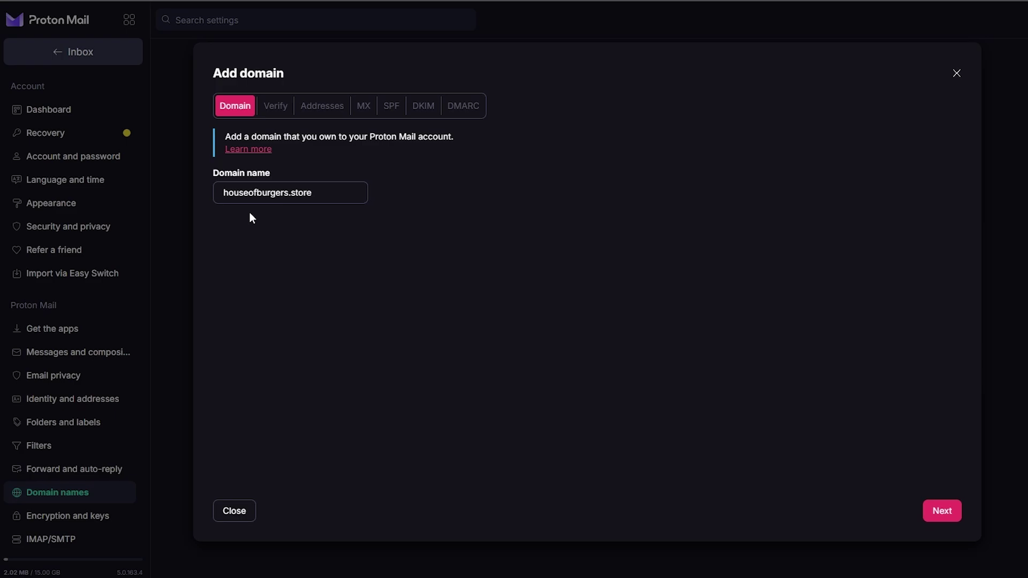
key("ctrl+v")
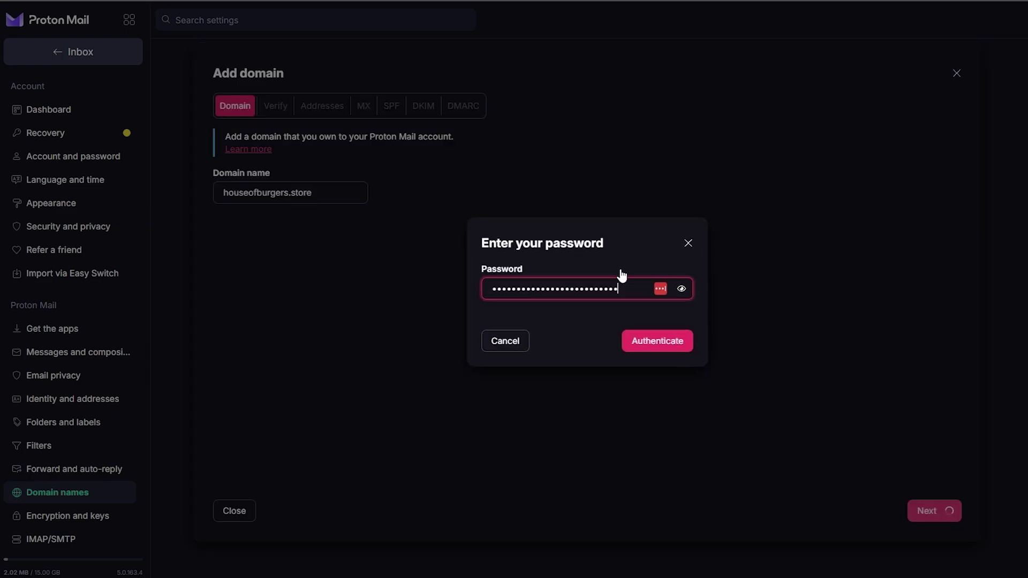
left_click(663, 348)
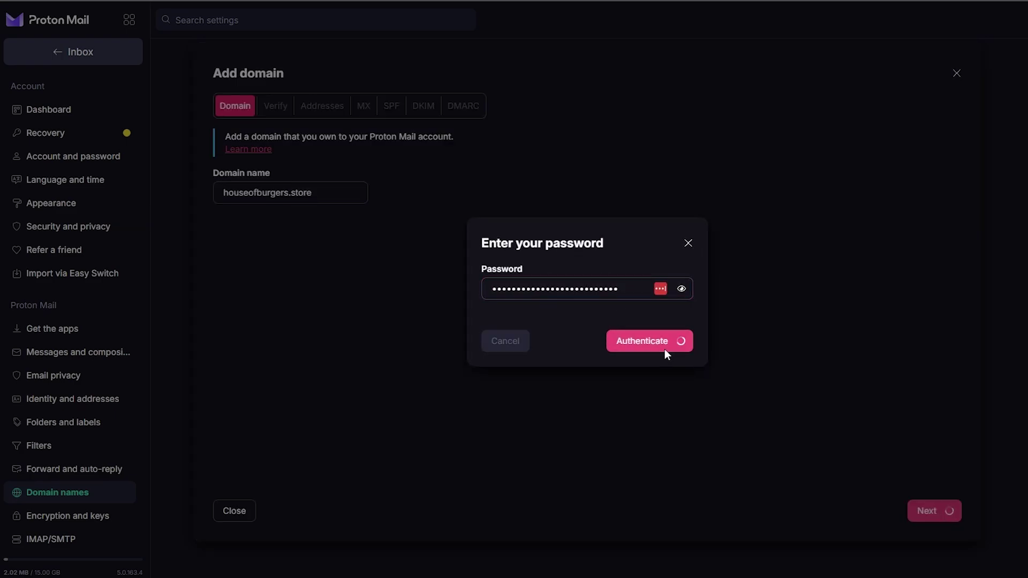
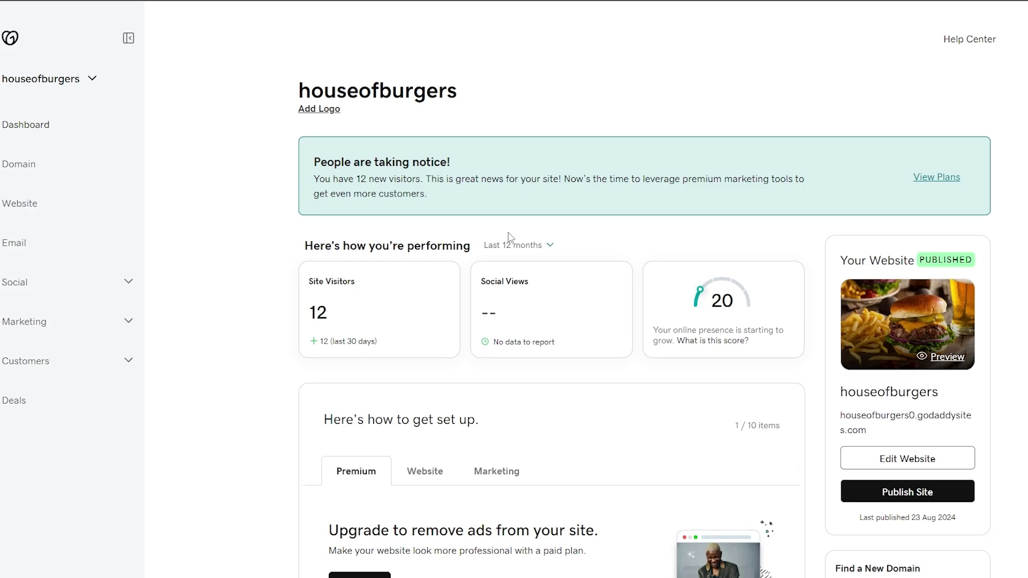
Go from Domains to houseofburgers.store's DNS tab and DNS Management page
left_click(36, 159)
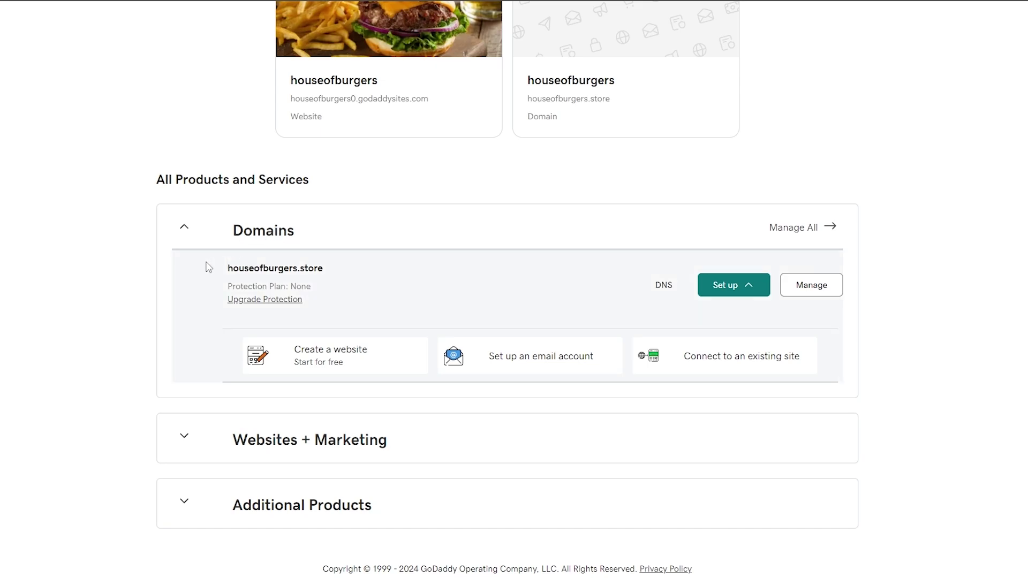
scroll(258, 268, "up", 1)
scroll(258, 272, "up", 3)
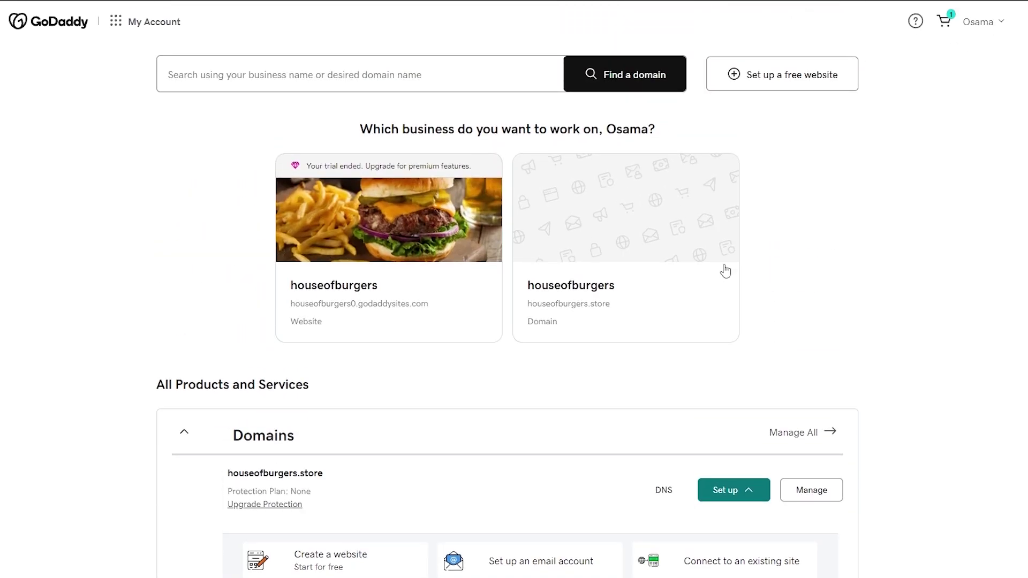
scroll(582, 220, "down", 4)
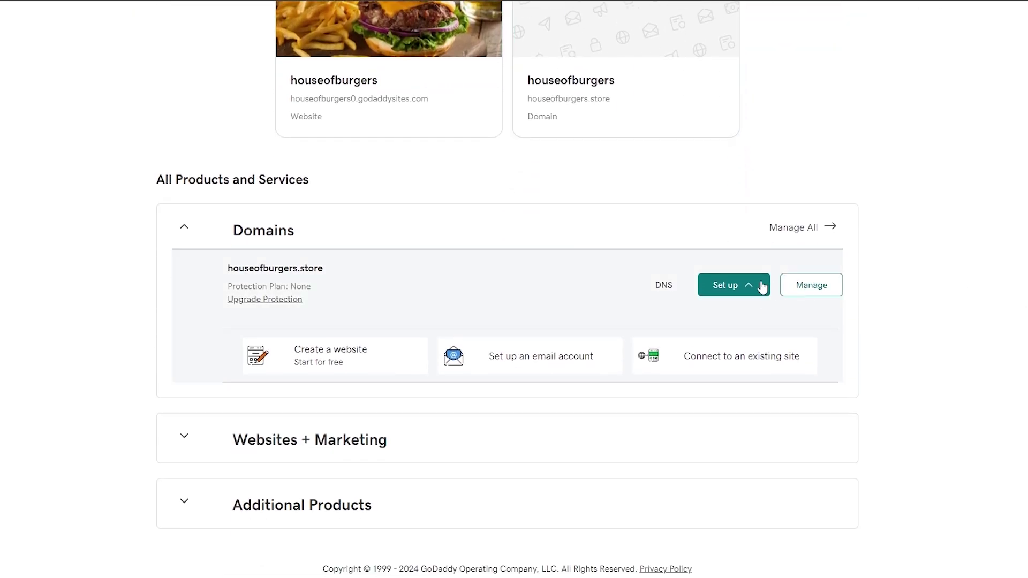
left_click(821, 292)
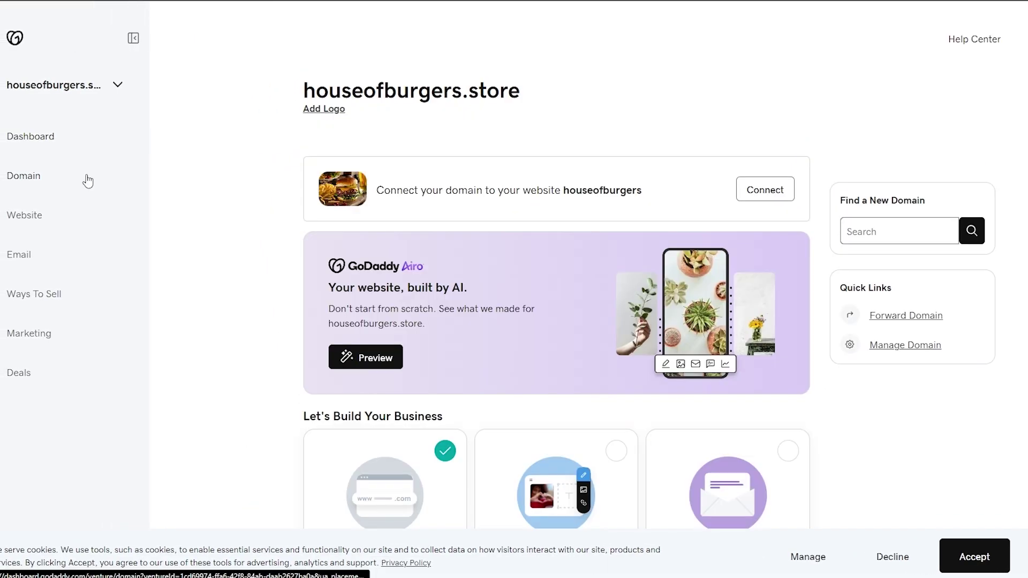
left_click(88, 182)
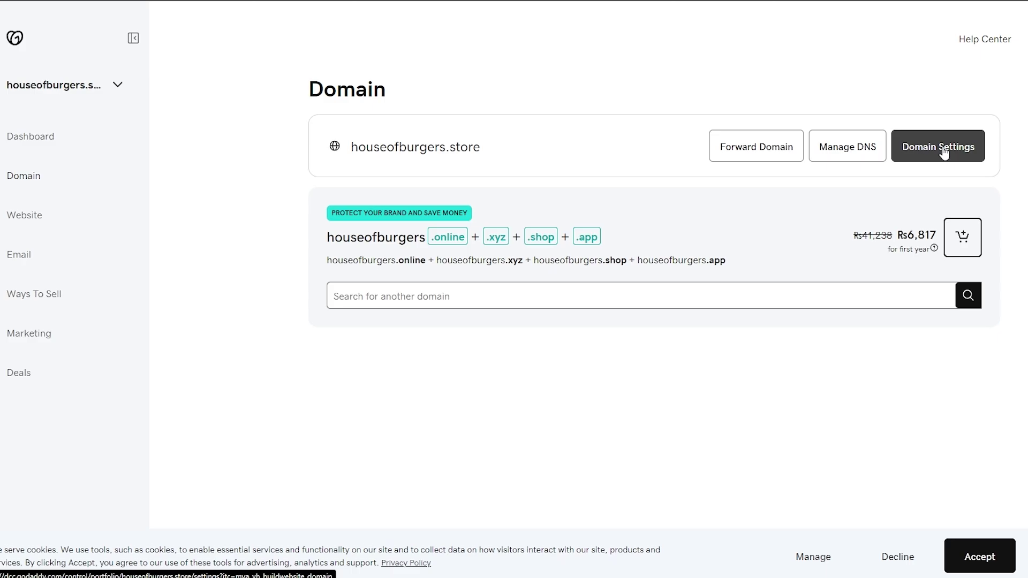
left_click(872, 157)
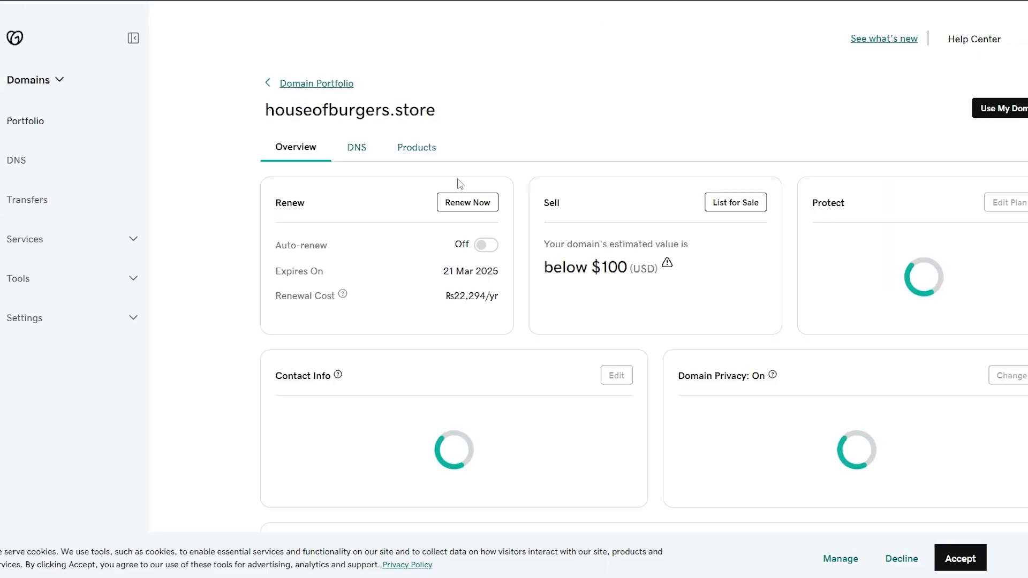
left_click(357, 148)
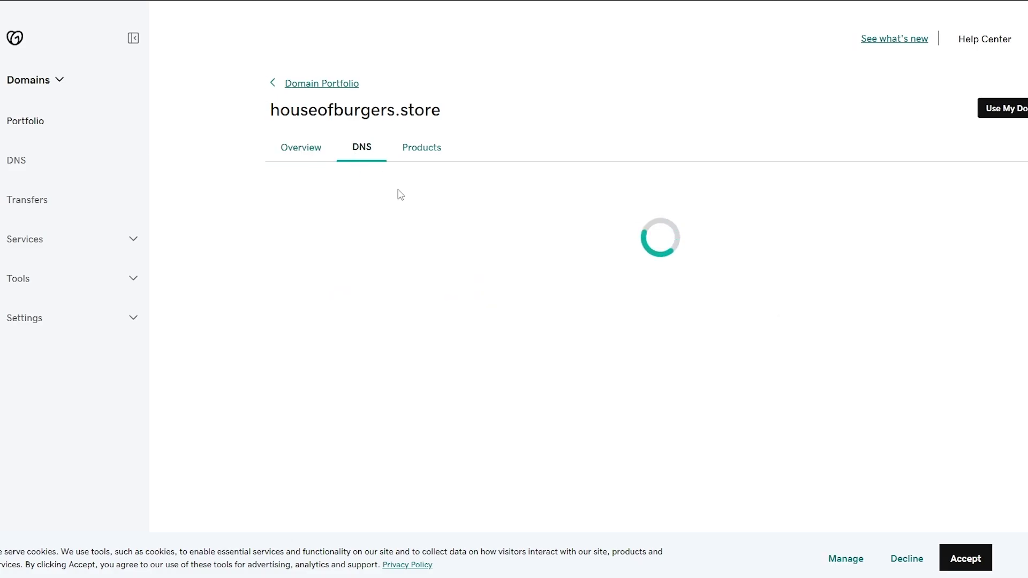
left_click(33, 165)
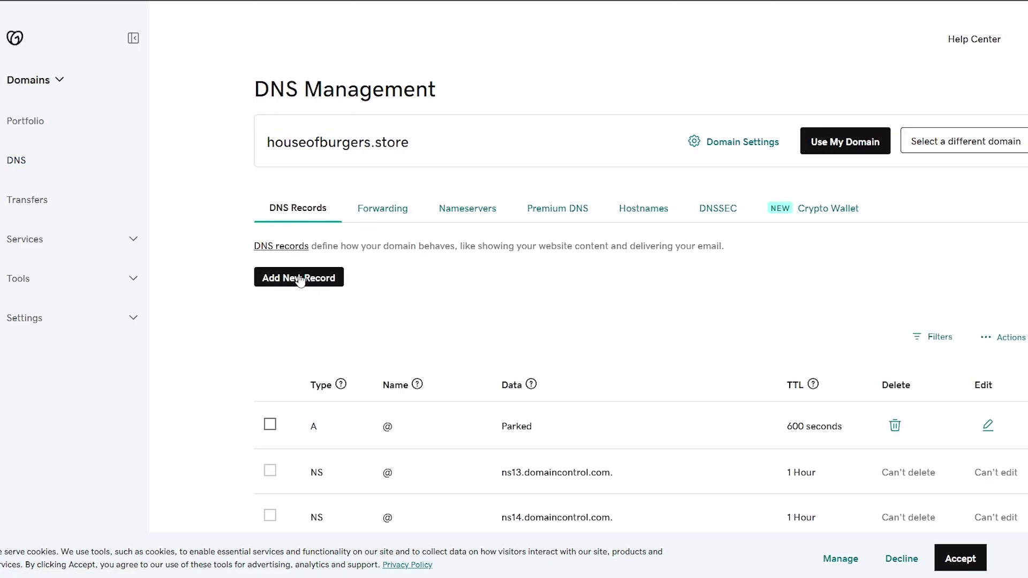
Start a new TXT record and copy Proton Mail's verification value
left_click(300, 279)
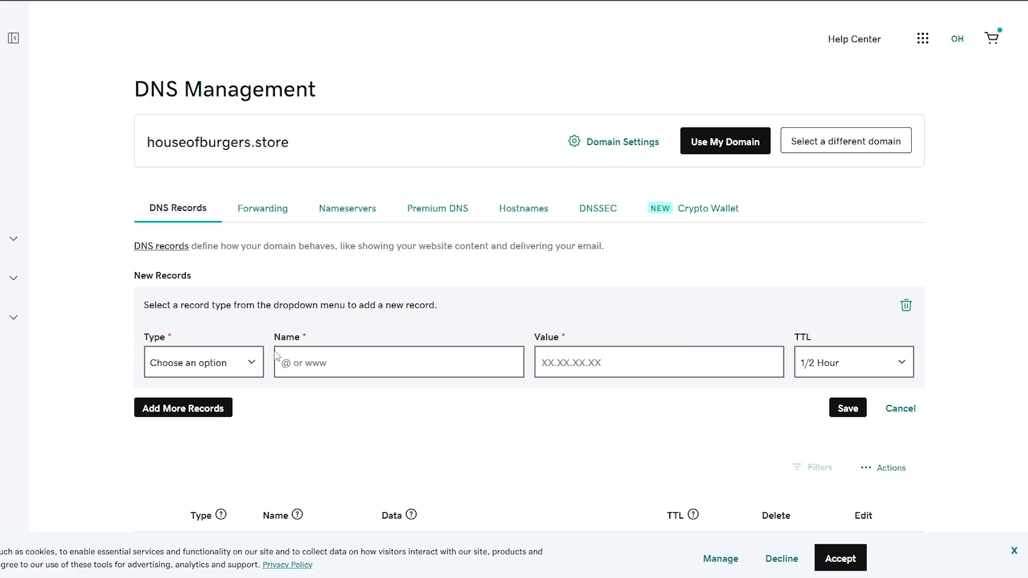
left_click(211, 361)
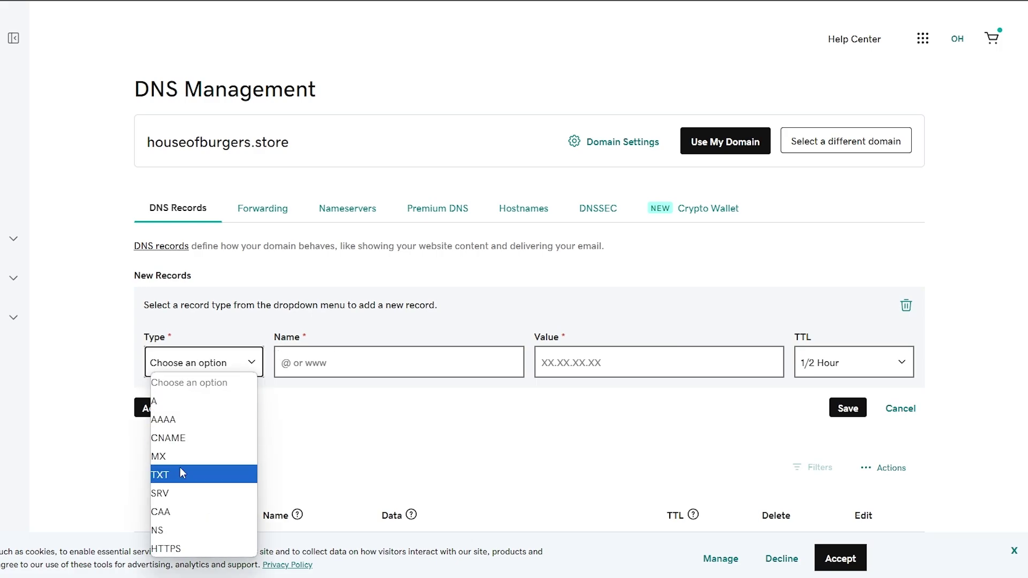
left_click(179, 408)
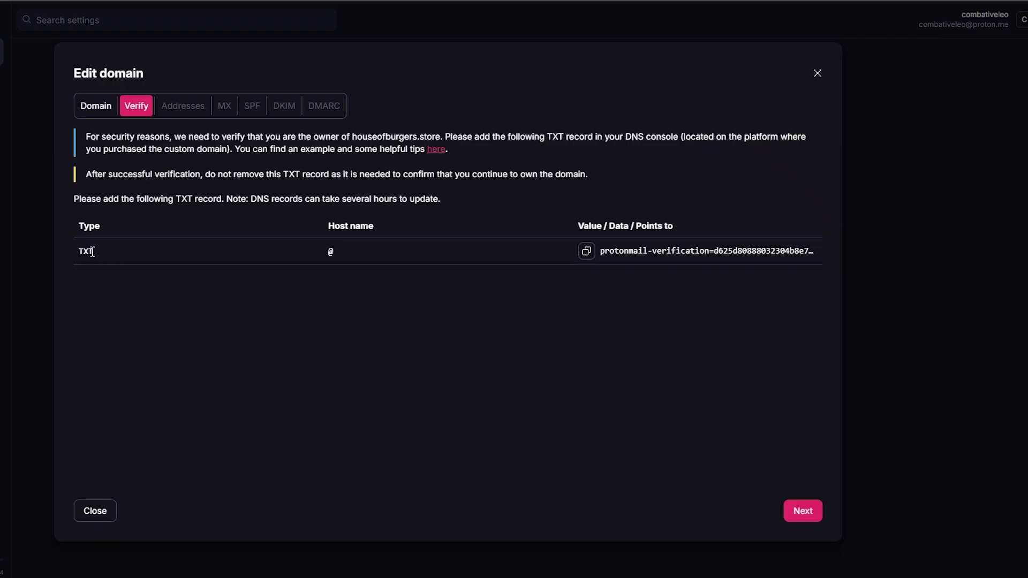
double_click(91, 251)
left_click_drag(323, 252, 334, 251)
left_click(586, 251)
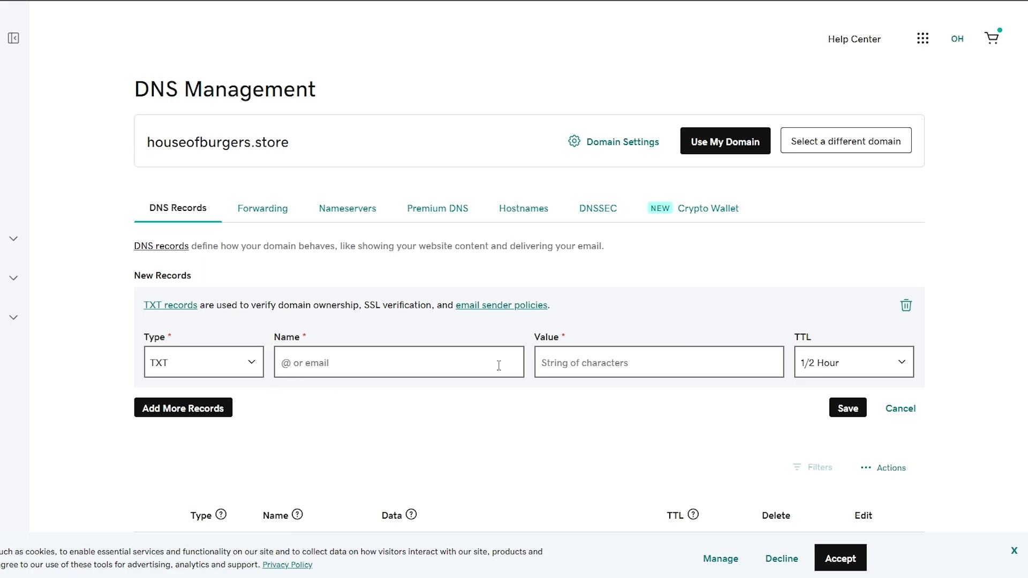
Save the TXT record with name @, the pasted verification value and 1 Hour TTL
left_click(608, 370)
left_click(406, 370)
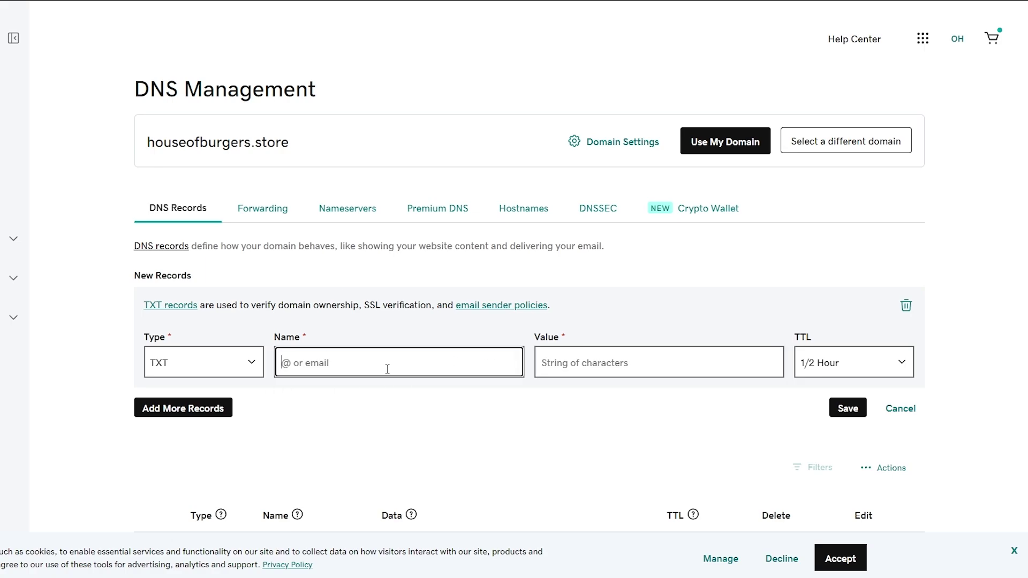
type("@")
left_click(580, 356)
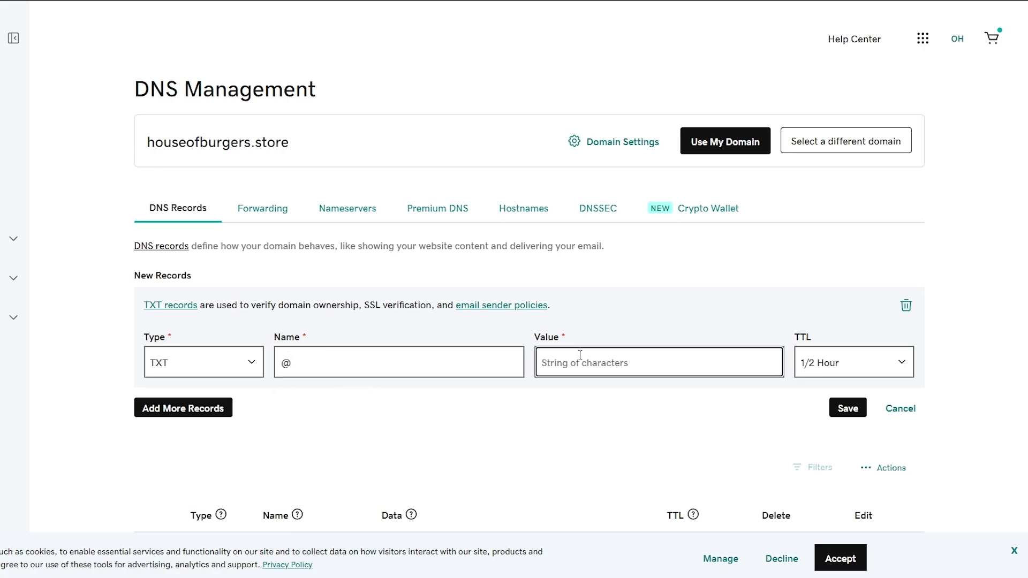
key("ctrl+v")
left_click(664, 396)
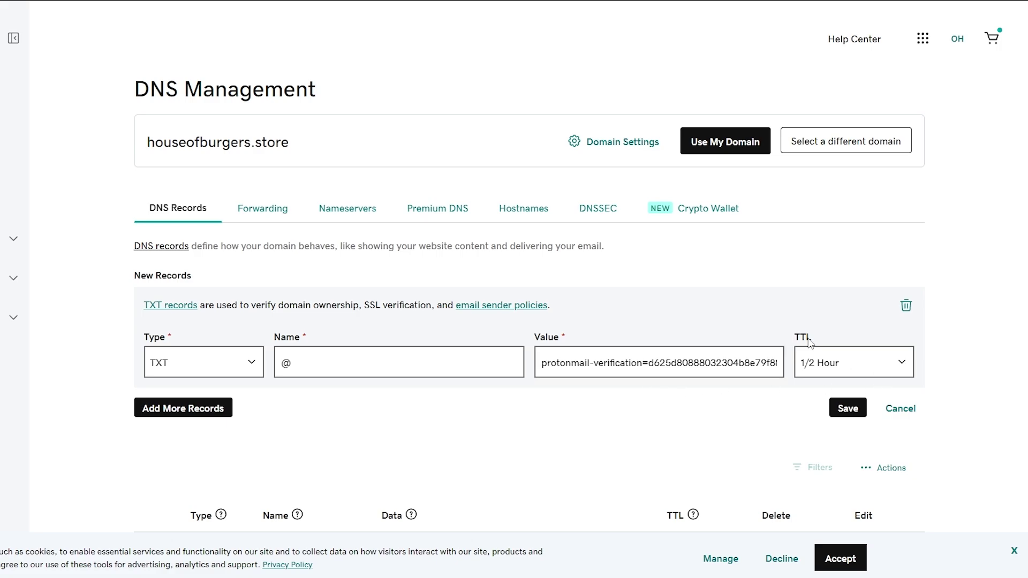
left_click(832, 375)
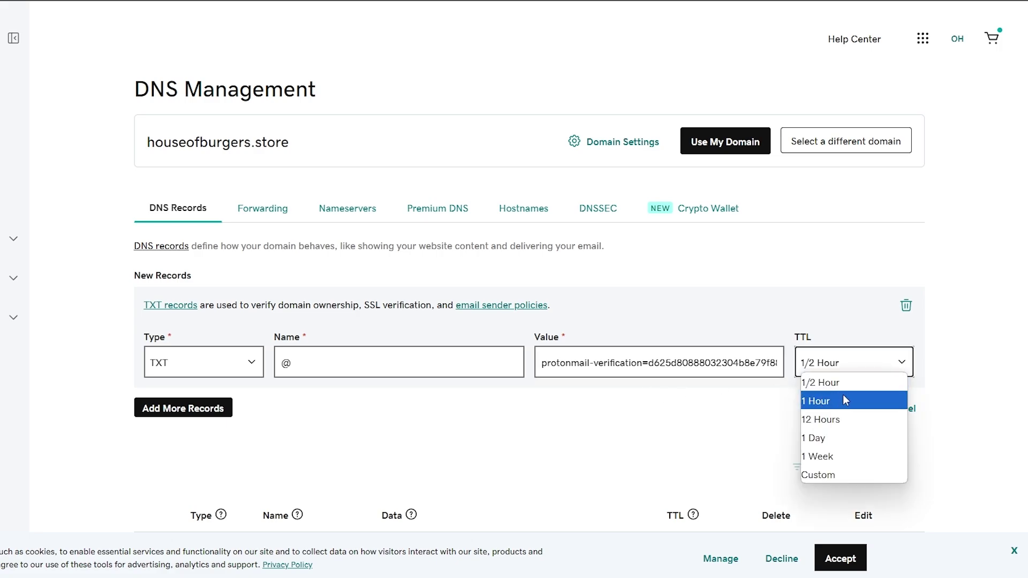
left_click(846, 400)
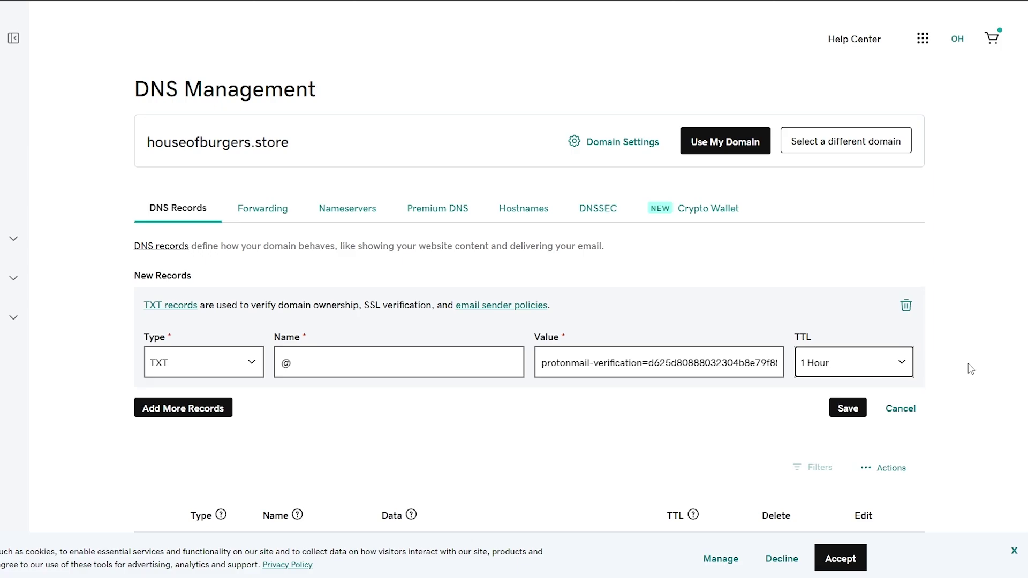
left_click(843, 412)
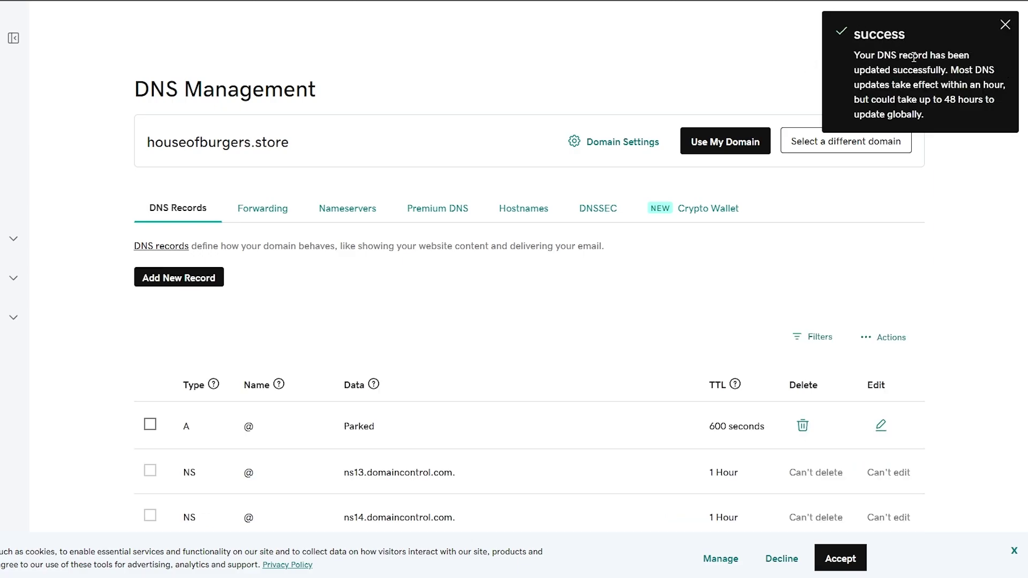
Run Proton Mail's domain verification and retry it twice
scroll(540, 318, "down", 5)
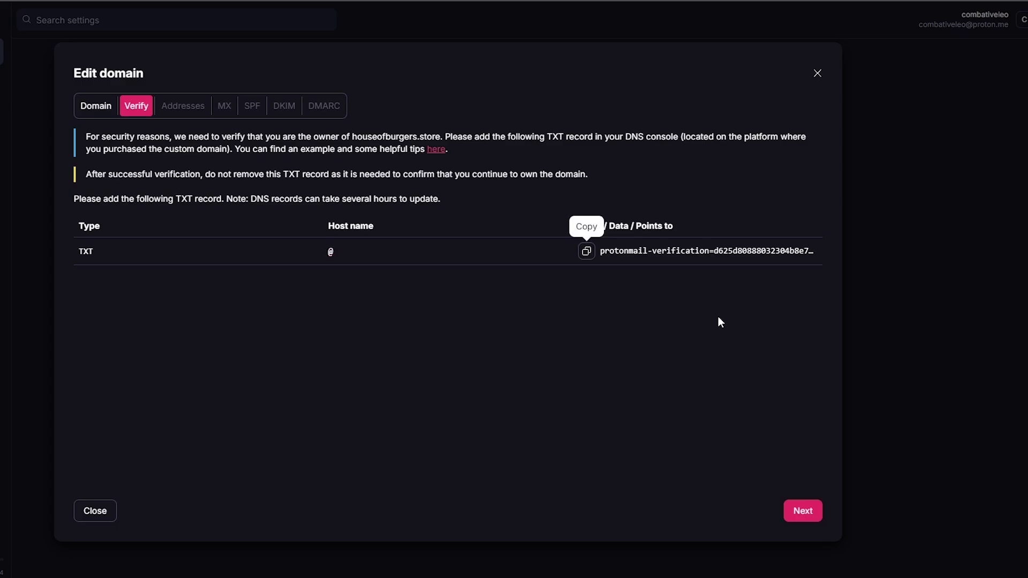
left_click(805, 513)
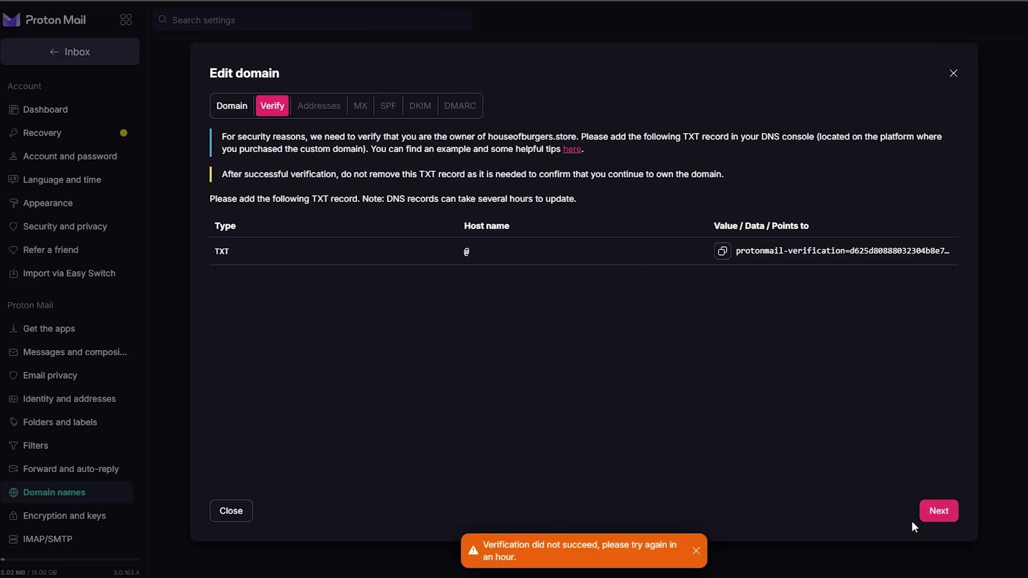
left_click(938, 513)
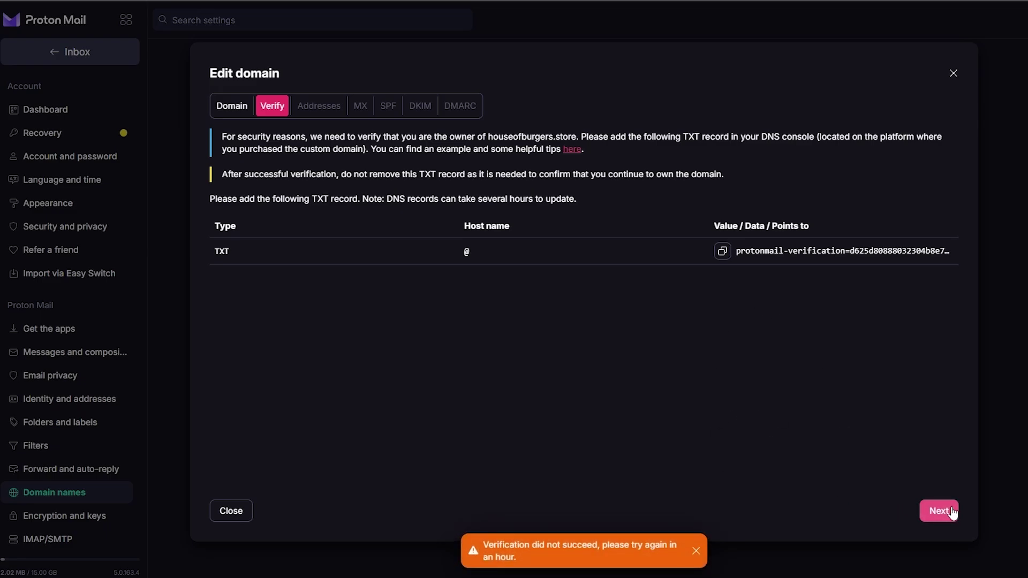
left_click(952, 512)
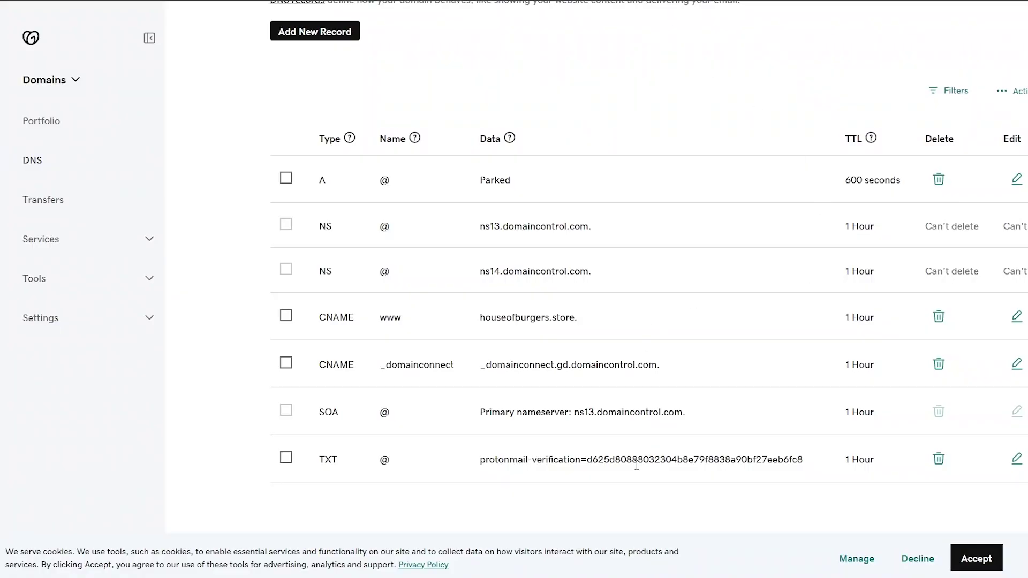
Delete the old TXT record and enter a new TXT record at @ with the verification value
left_click(945, 471)
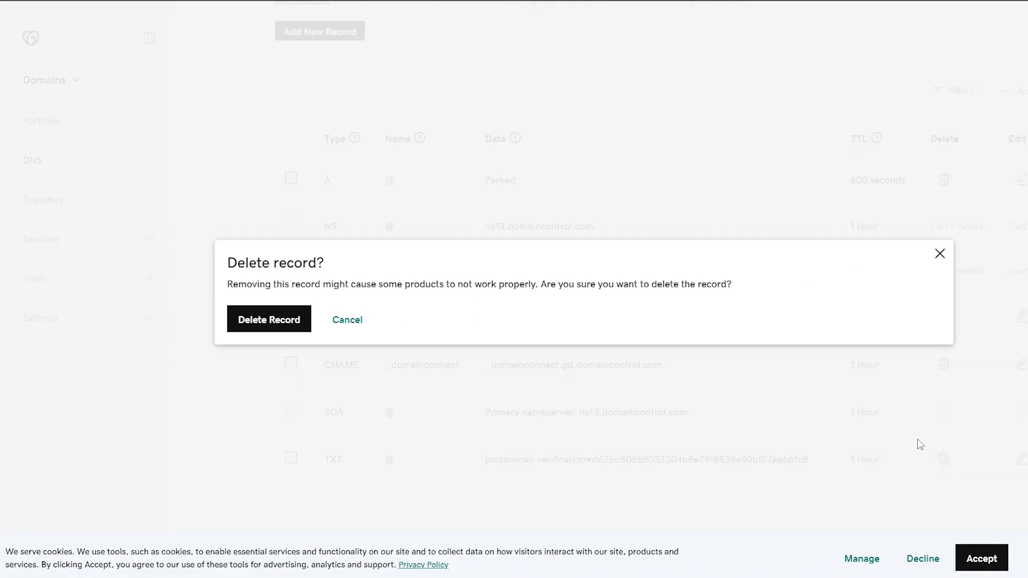
left_click(285, 320)
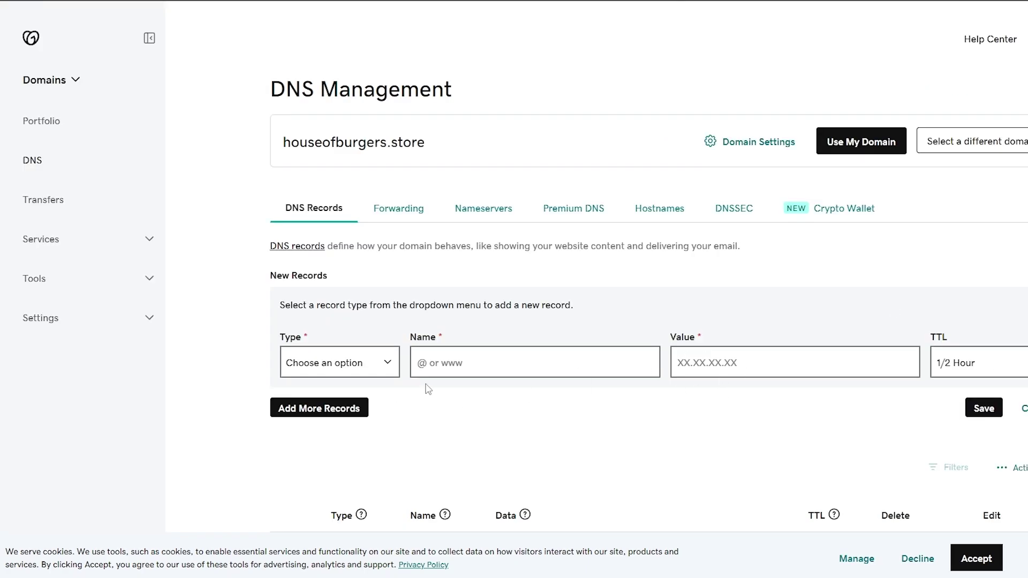
left_click(327, 370)
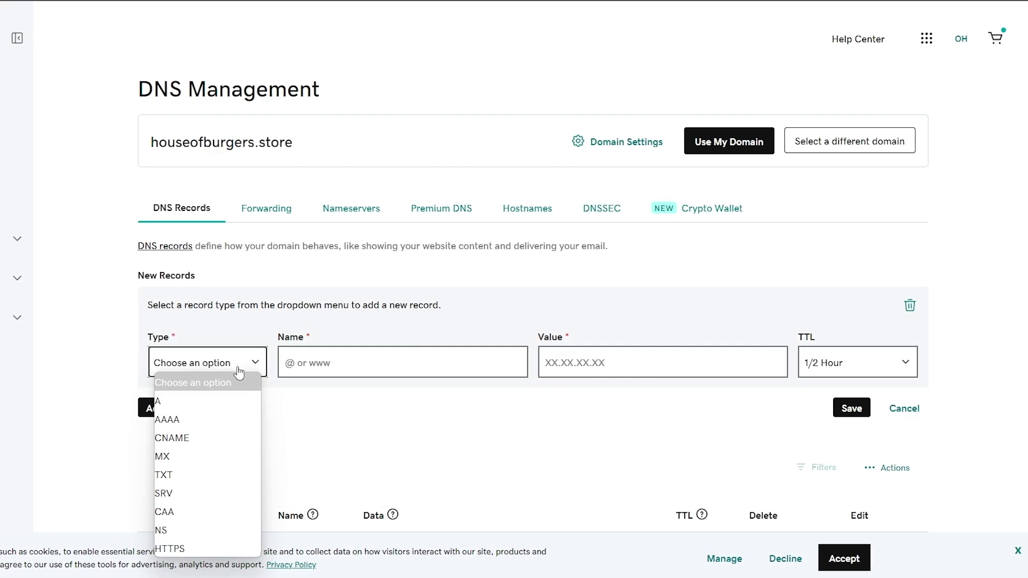
left_click(202, 479)
left_click(413, 369)
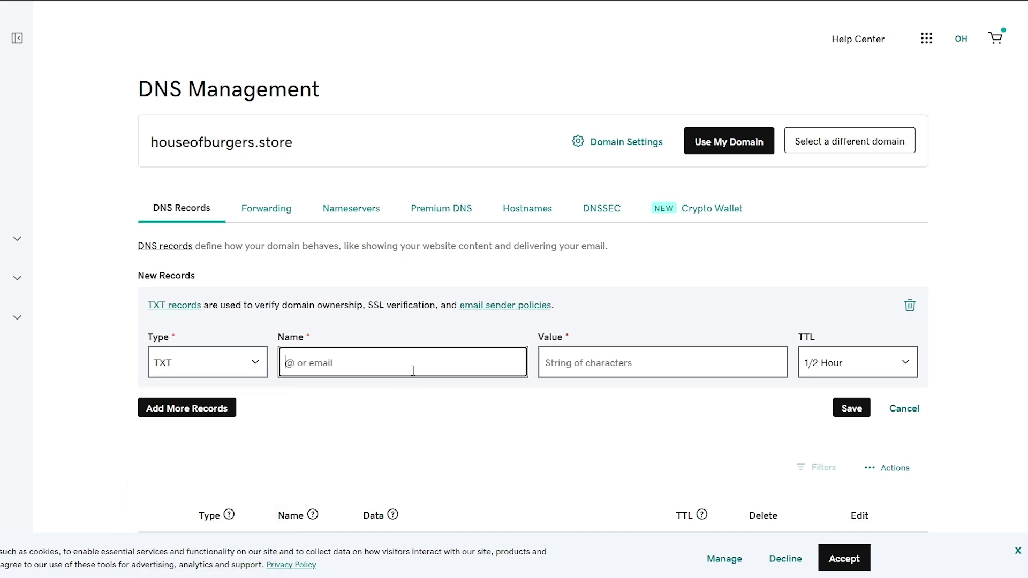
type("@")
left_click(584, 370)
key("ctrl+v")
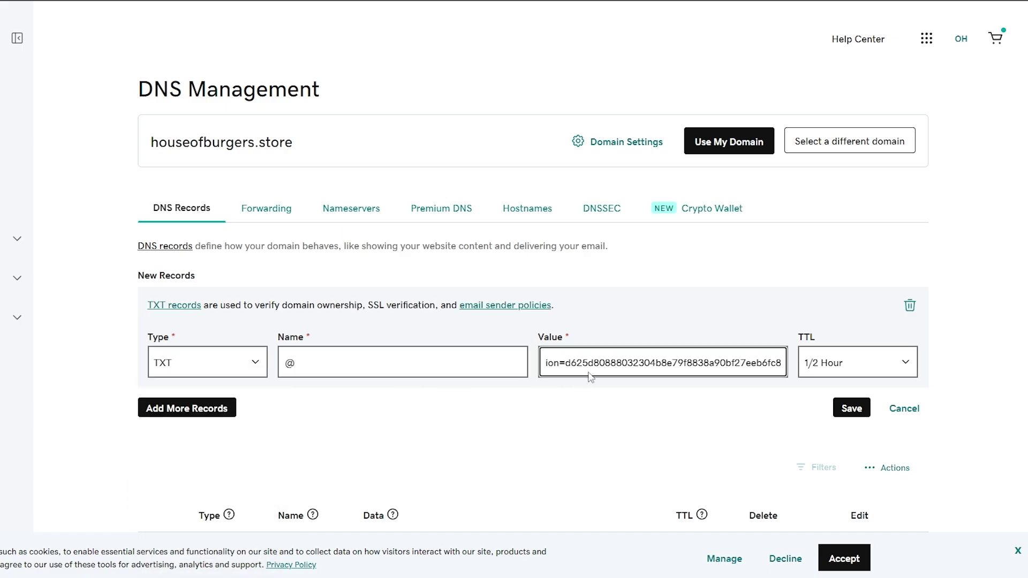
Give the new TXT record a custom 600-second TTL and save it
left_click(846, 364)
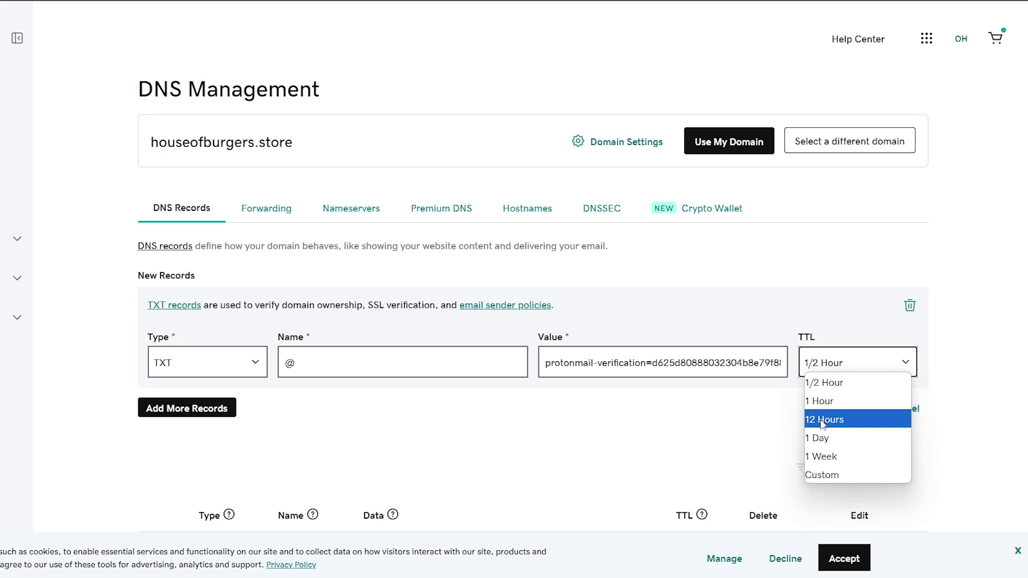
left_click(868, 474)
left_click(828, 410)
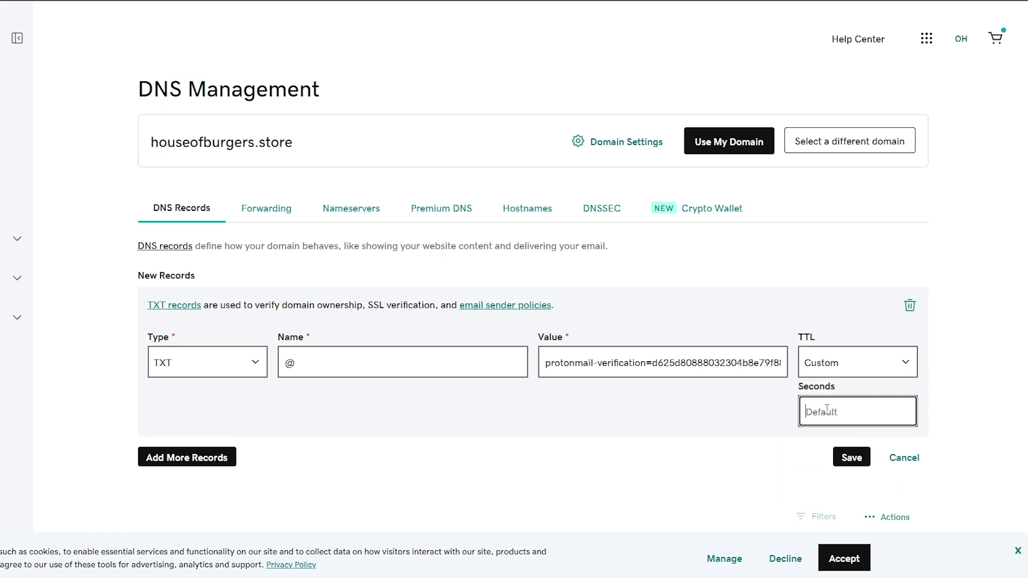
type("20")
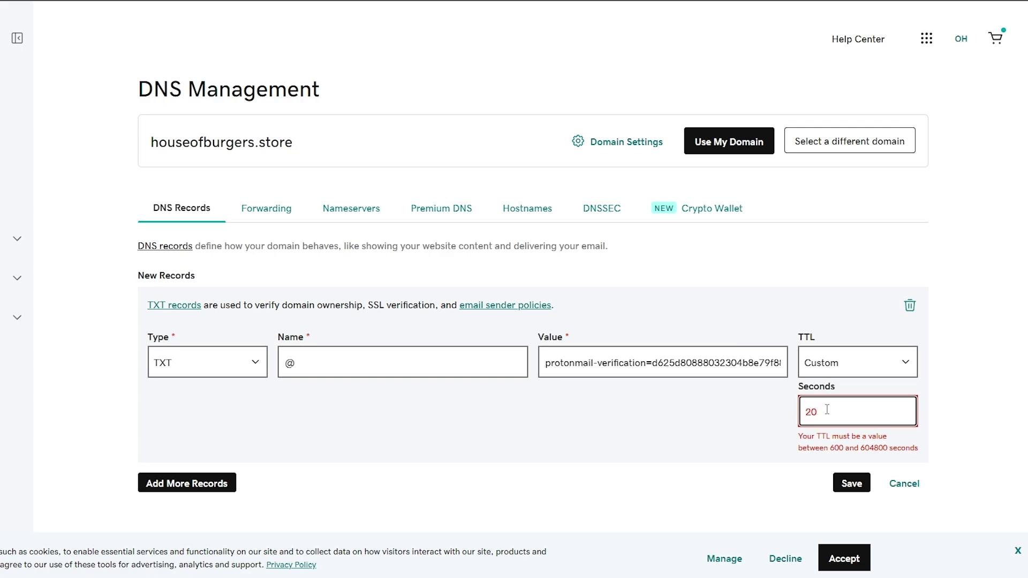
double_click(817, 411)
type("600")
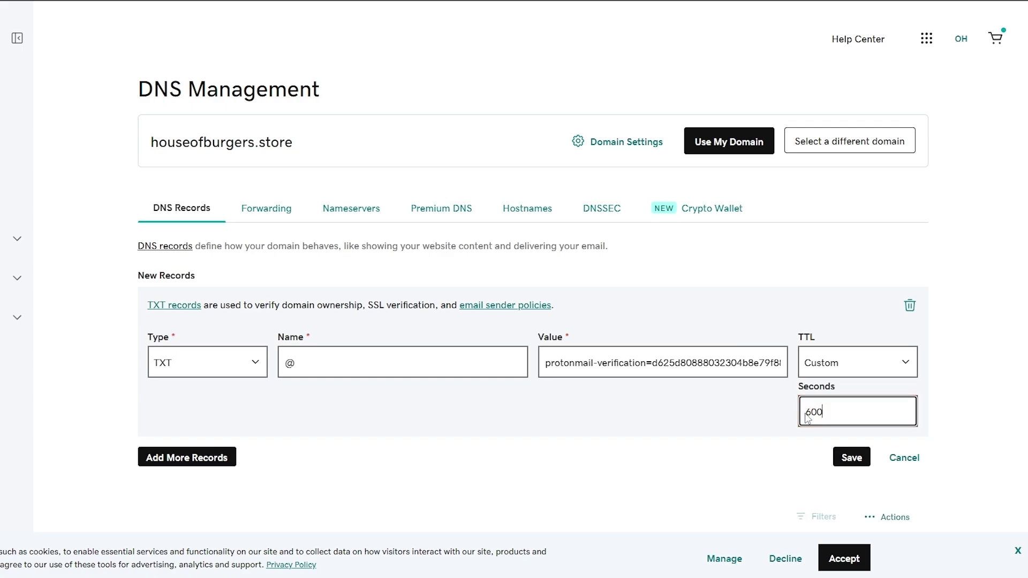
left_click(781, 462)
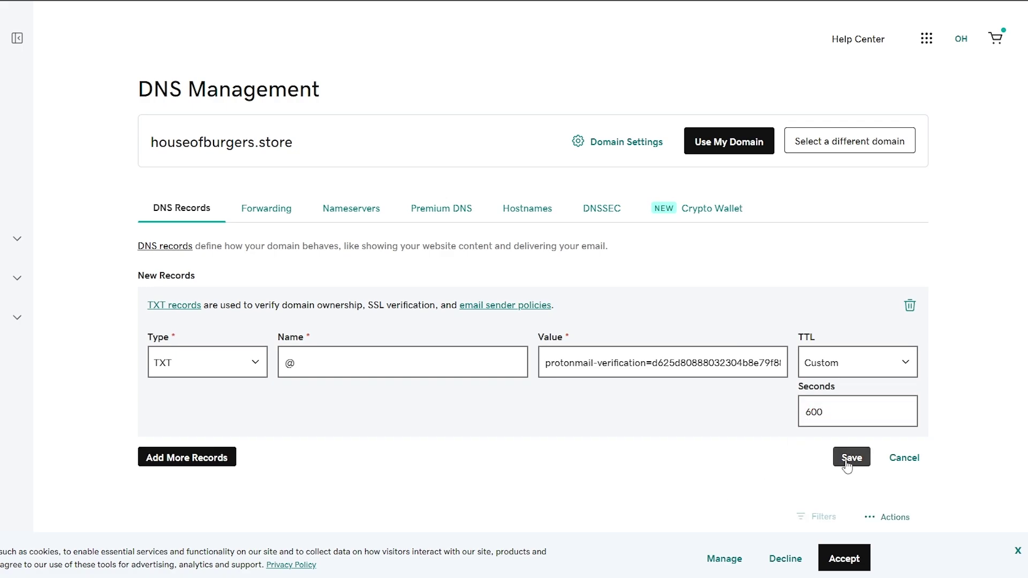
left_click(812, 336)
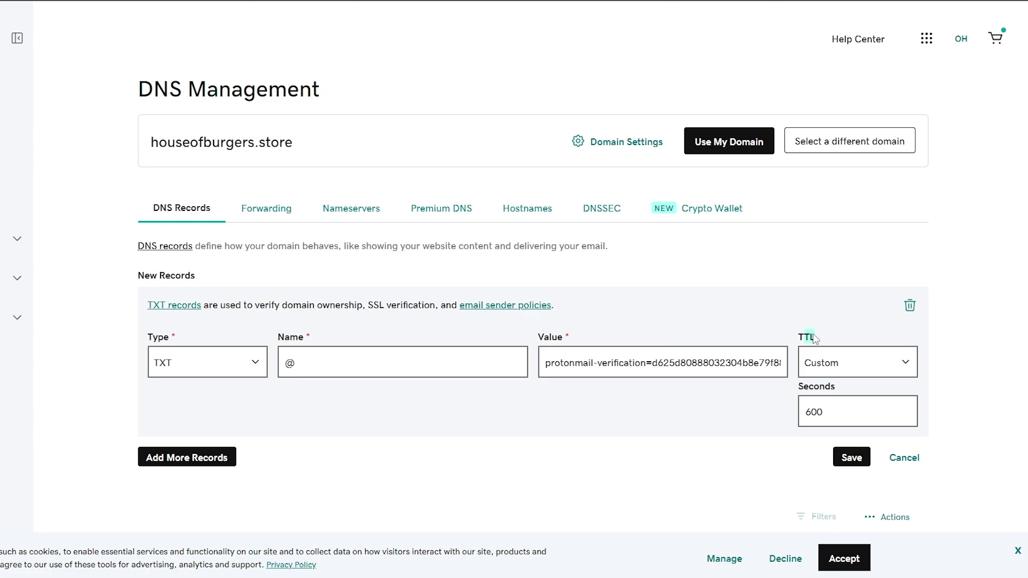
scroll(809, 343, "down", 5)
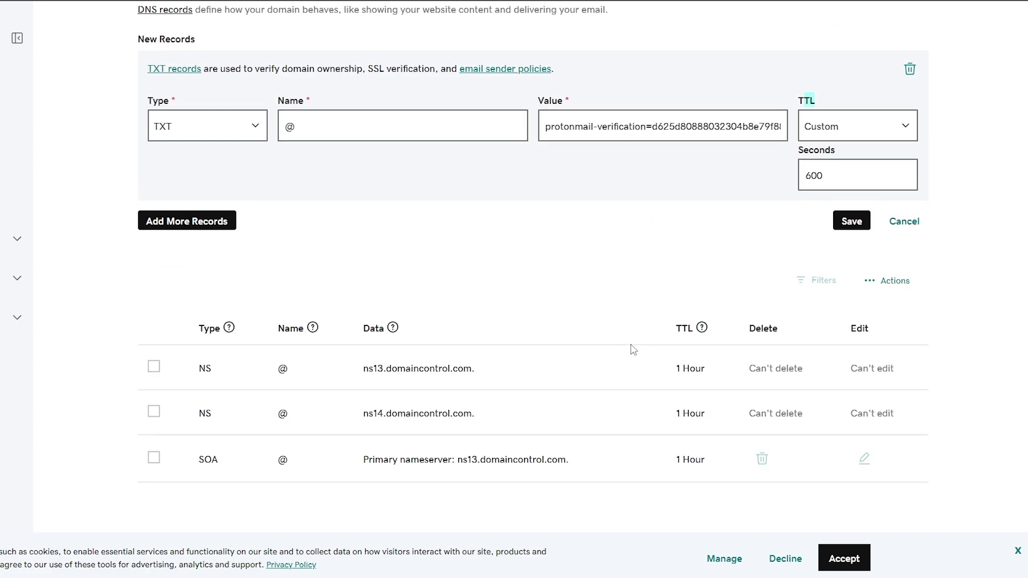
mouse_move(704, 331)
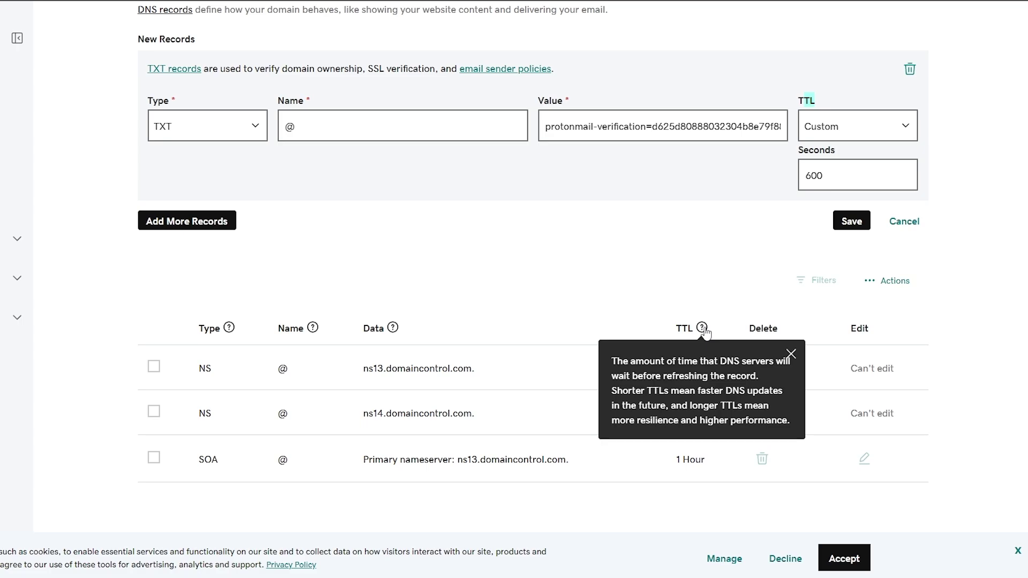
scroll(702, 310, "up", 2)
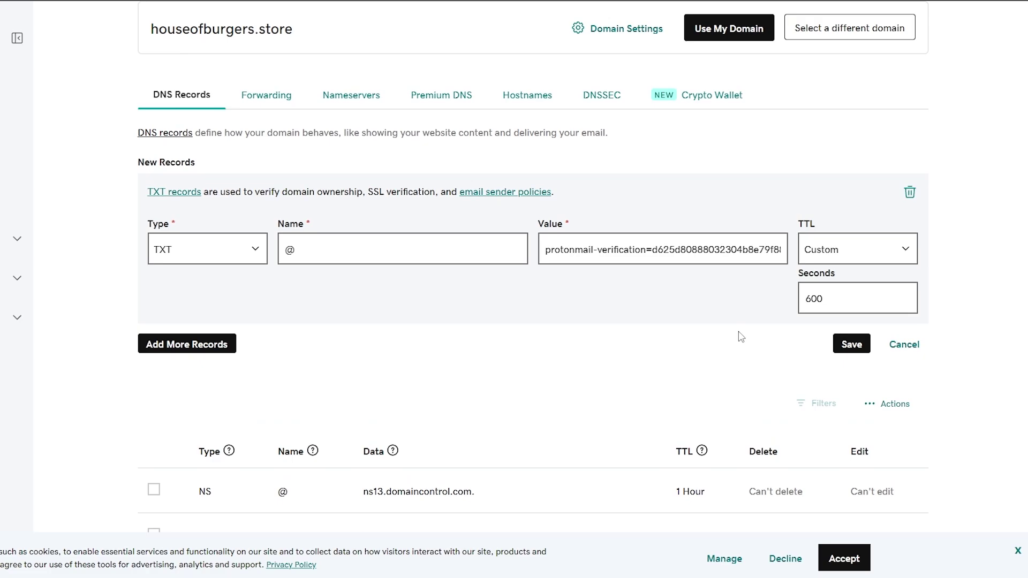
left_click(851, 344)
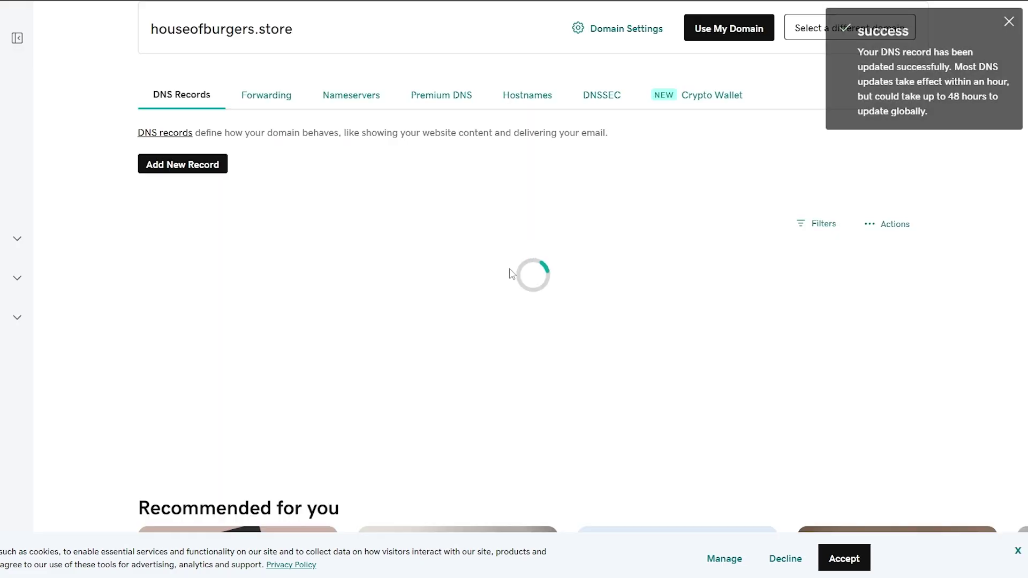
scroll(584, 444, "down", 3)
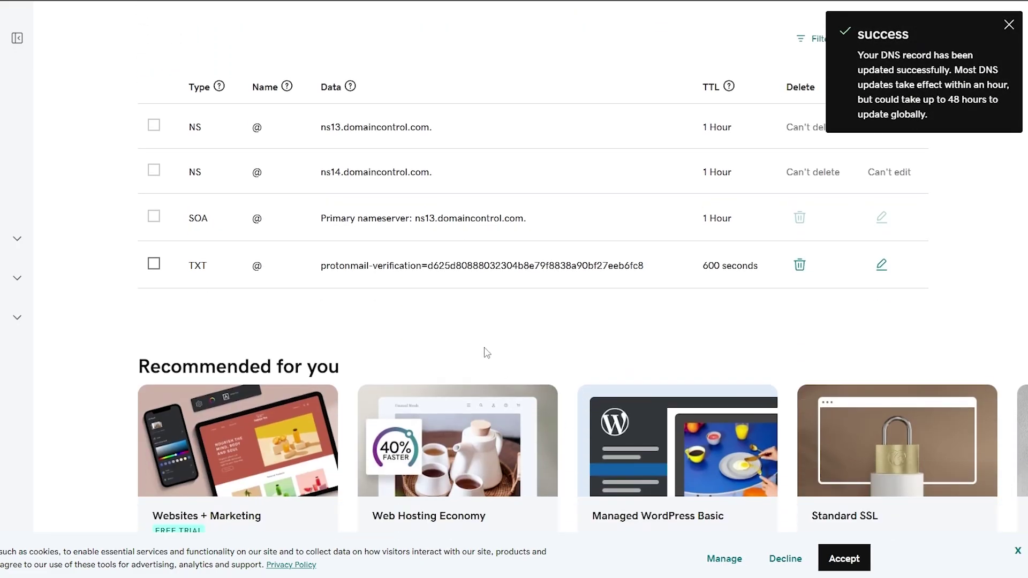
scroll(482, 352, "up", 1)
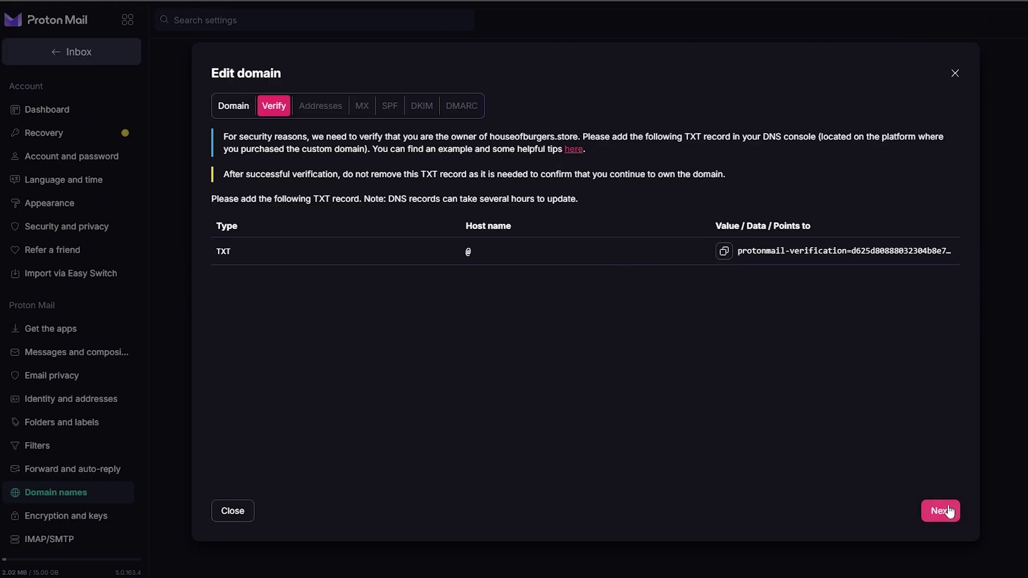
Run Proton Mail verification again, retry once, and close the Edit domain dialog
left_click(946, 514)
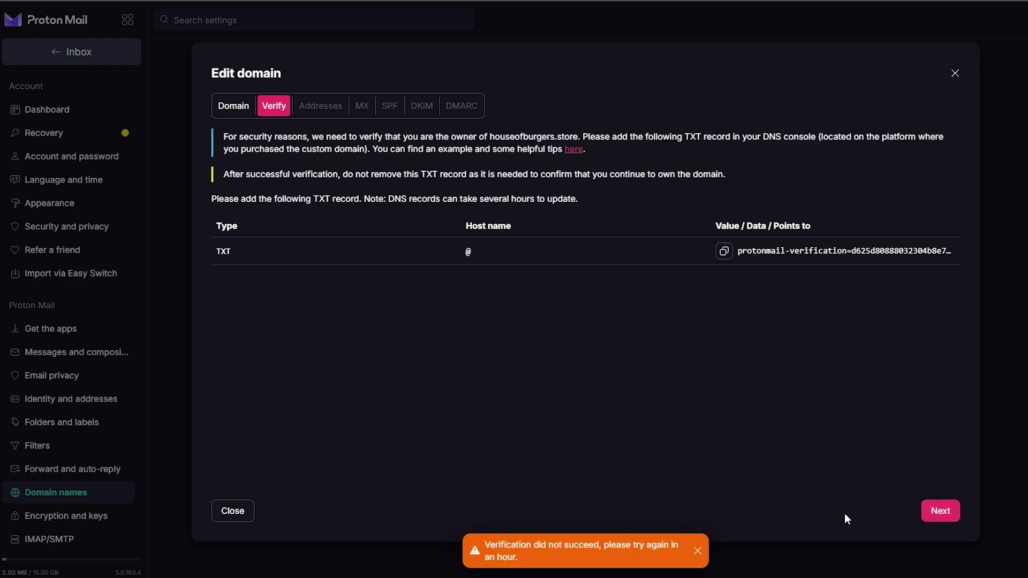
left_click(941, 511)
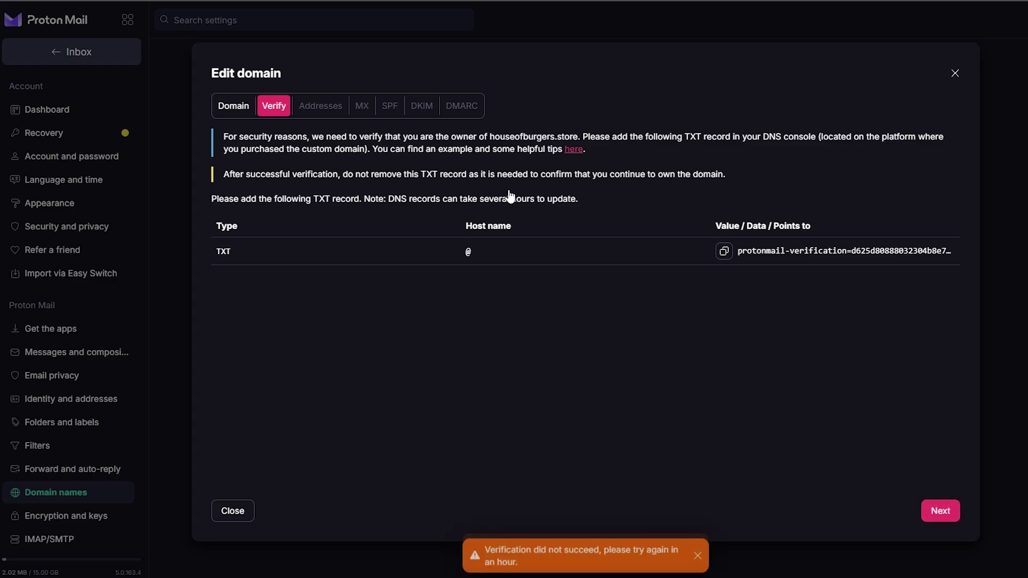
key("Escape")
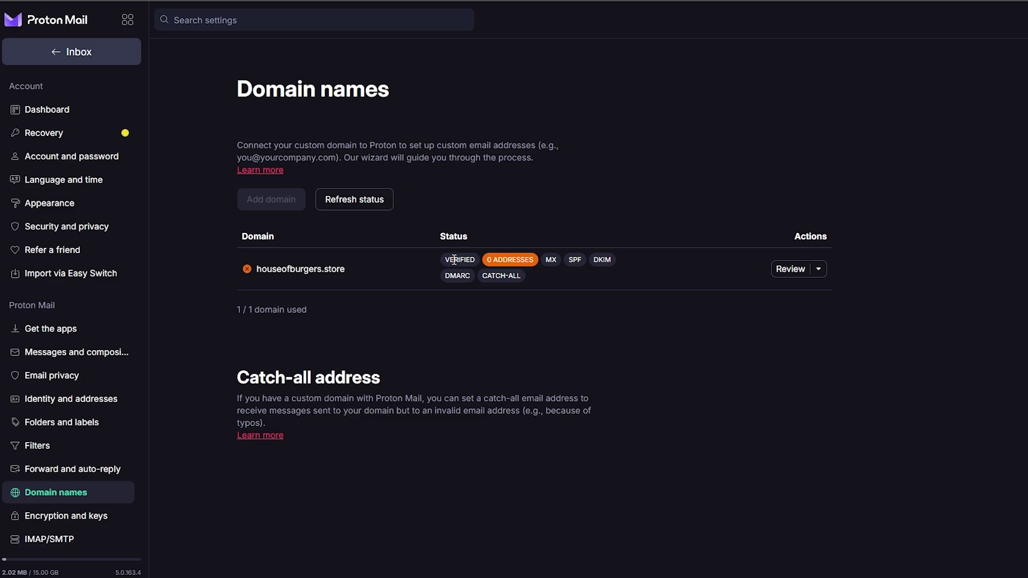
left_click_drag(497, 259, 520, 260)
left_click(819, 268)
left_click(819, 269)
left_click(790, 269)
left_click(965, 74)
left_click(819, 269)
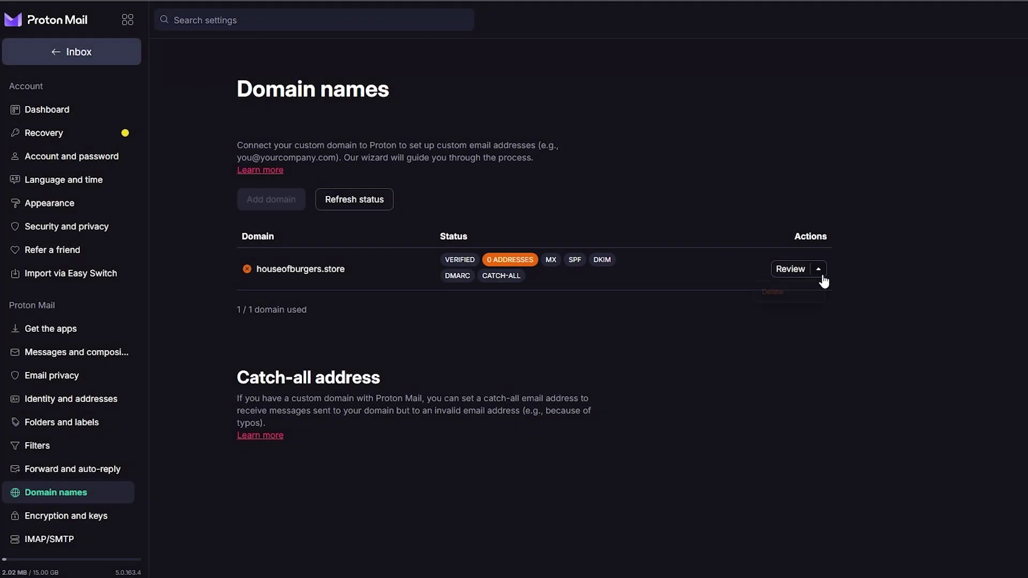
left_click(599, 321)
left_click_drag(459, 260, 600, 257)
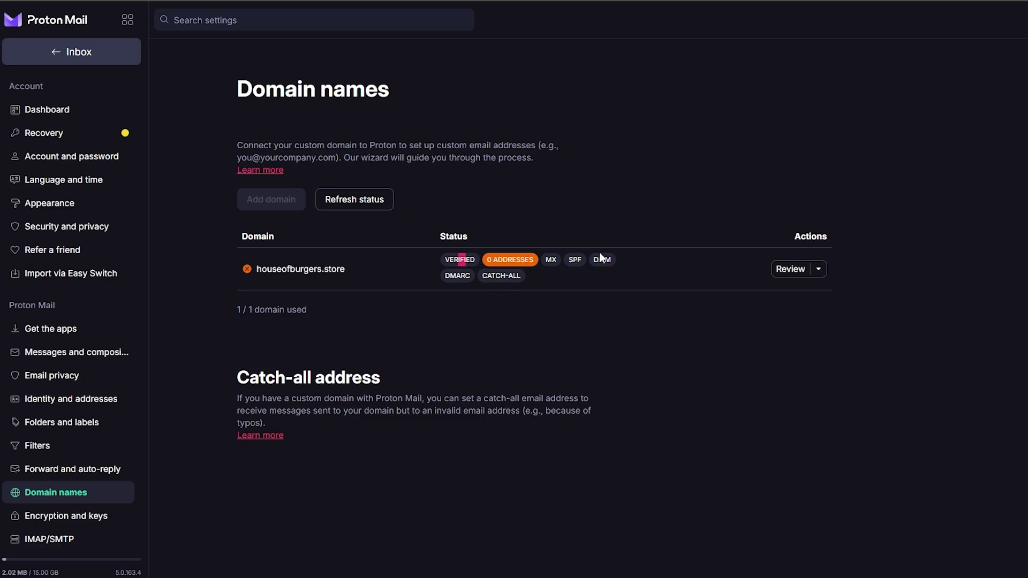